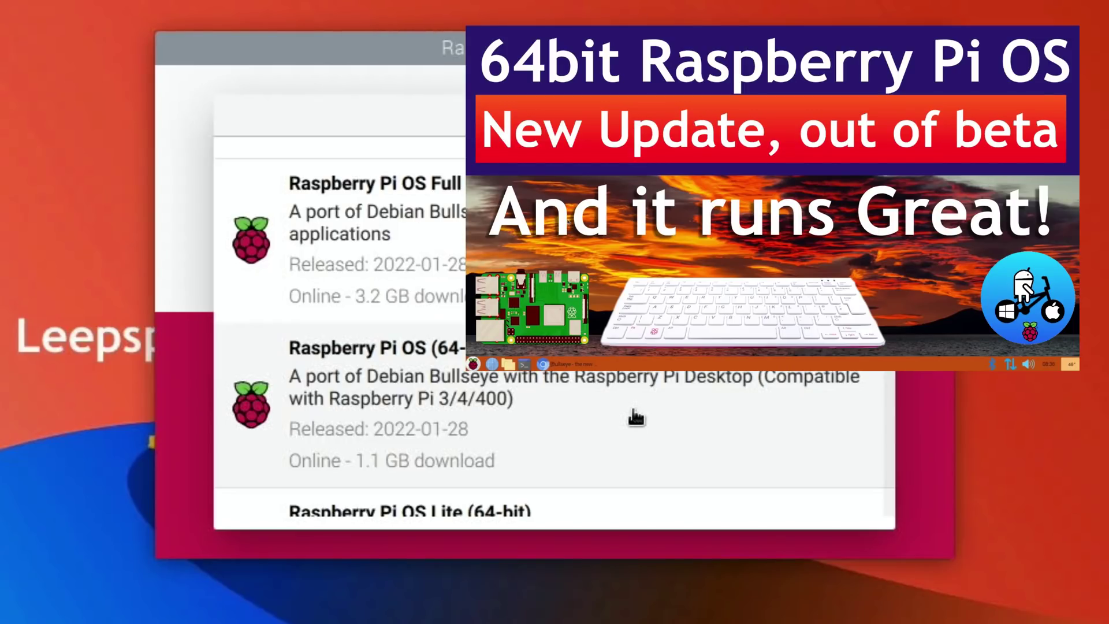
Step: Look through the Raspberry Pi OS images and choose Raspberry Pi OS (64-bit) as the operating system
{"action": "scroll", "coordinate": [635, 416], "scroll_direction": "down", "scroll_amount": 3}
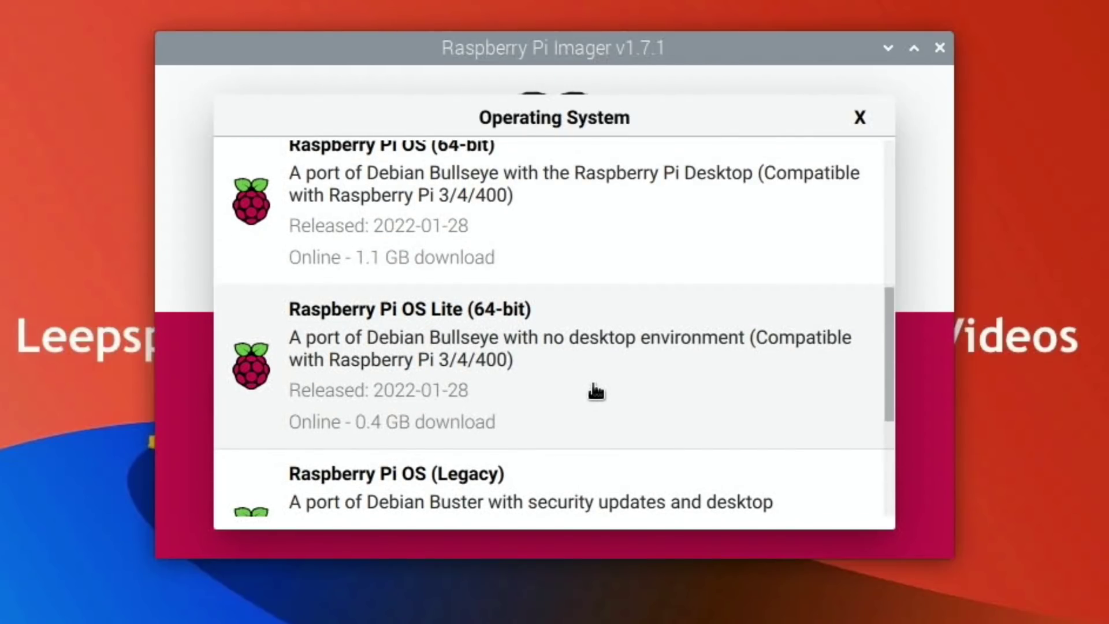
{"action": "scroll", "coordinate": [595, 391], "scroll_direction": "down", "scroll_amount": 3}
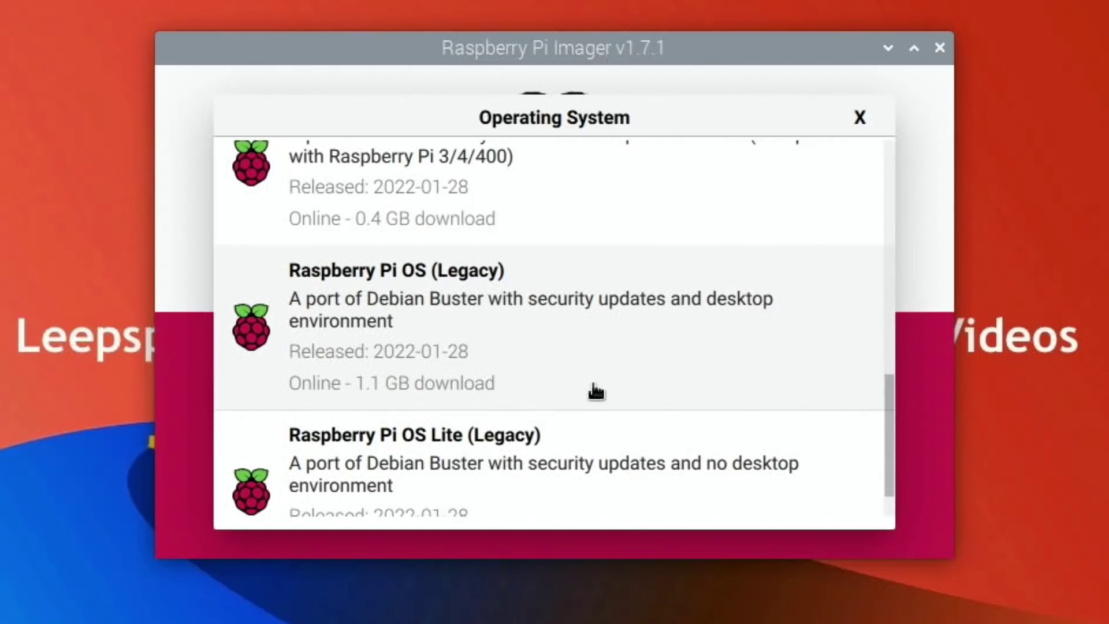
{"action": "scroll", "coordinate": [595, 392], "scroll_direction": "down", "scroll_amount": 1}
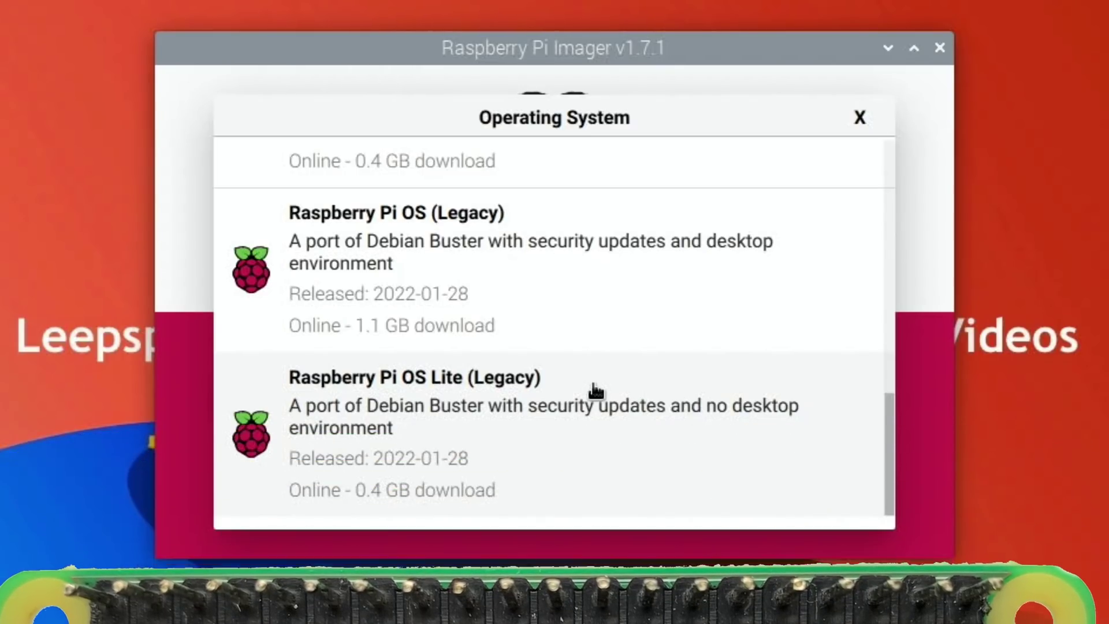
{"action": "scroll", "coordinate": [599, 389], "scroll_direction": "up", "scroll_amount": 10}
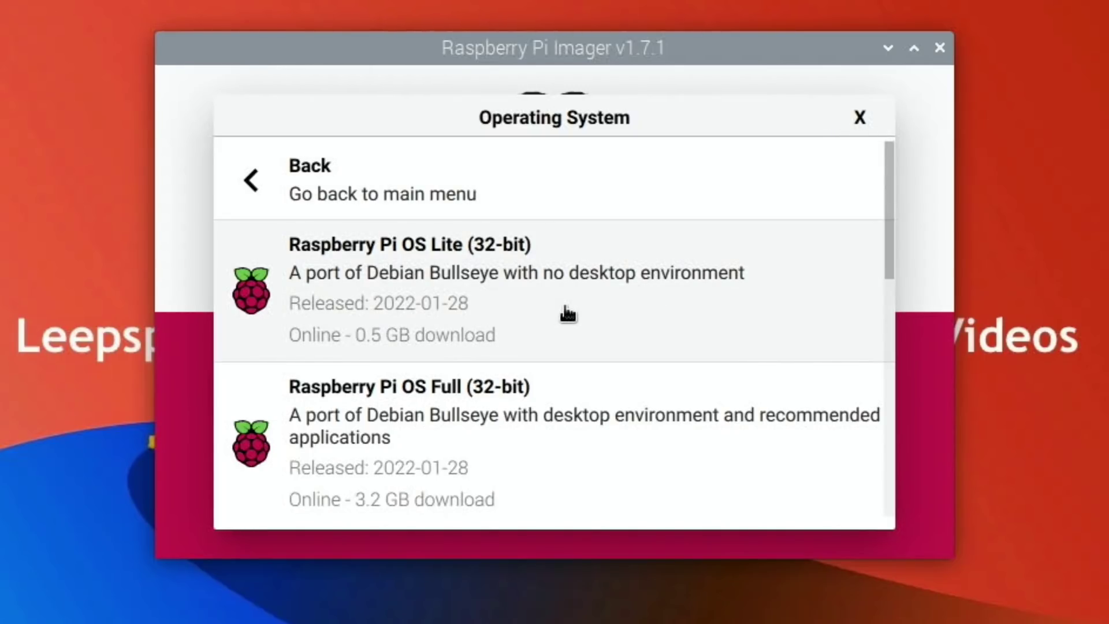
{"action": "scroll", "coordinate": [577, 286], "scroll_direction": "down", "scroll_amount": 8}
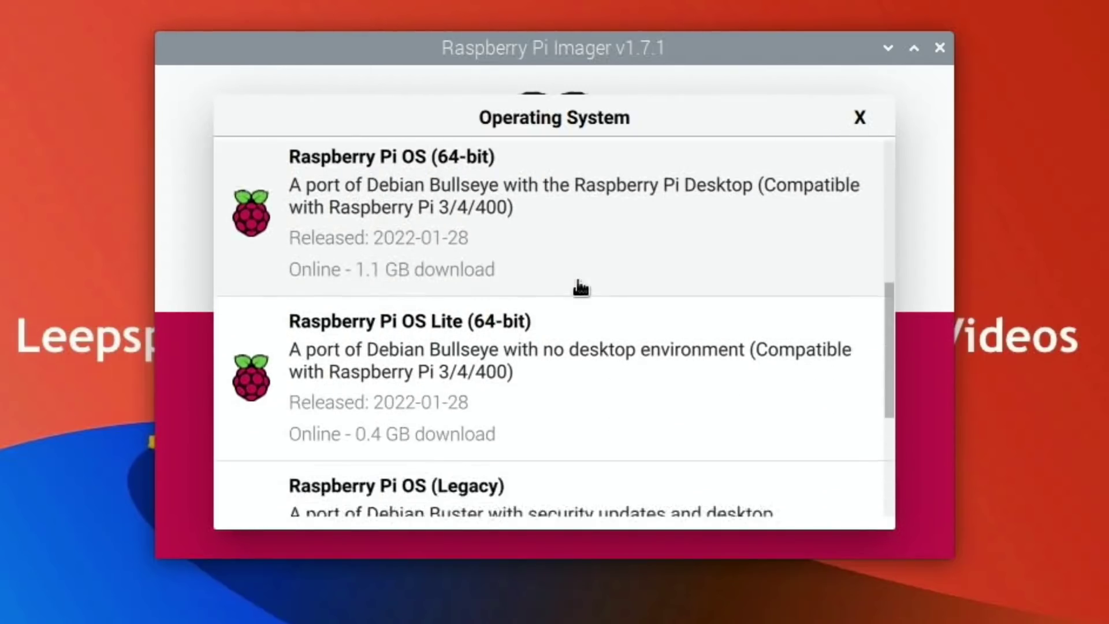
{"action": "scroll", "coordinate": [577, 287], "scroll_direction": "up", "scroll_amount": 3}
{"action": "left_click", "coordinate": [535, 329]}
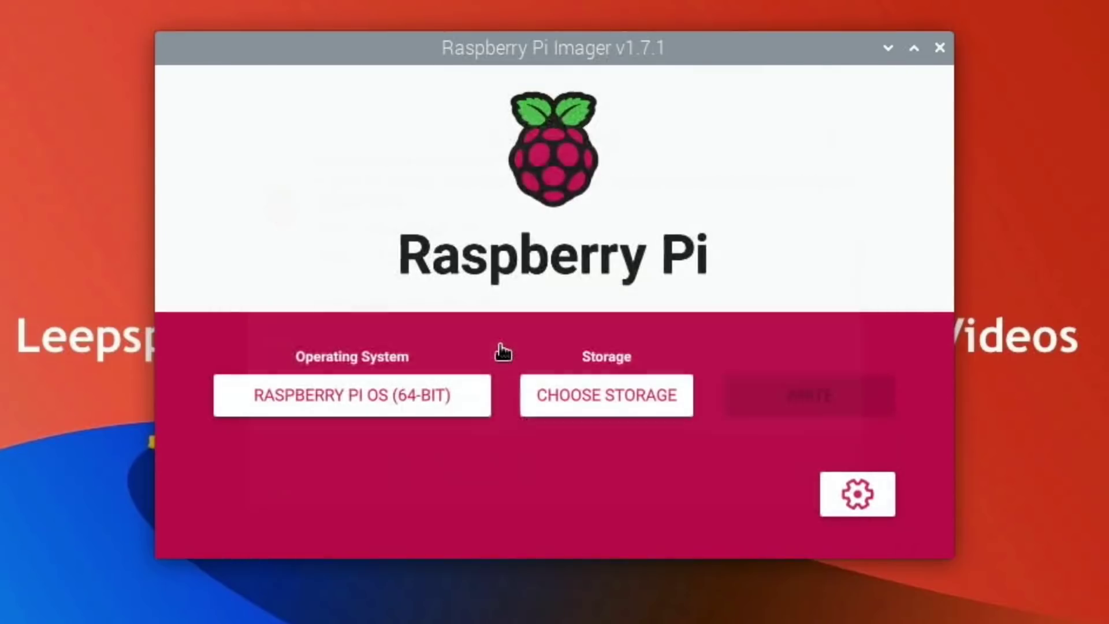
{"action": "left_click", "coordinate": [430, 405]}
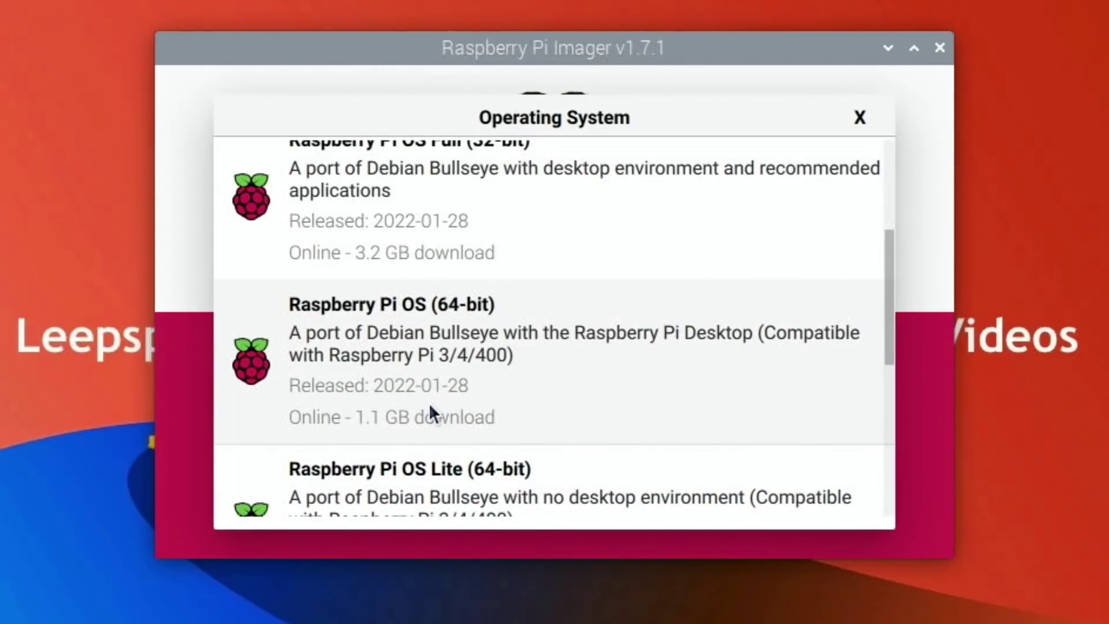
{"action": "left_click", "coordinate": [859, 119]}
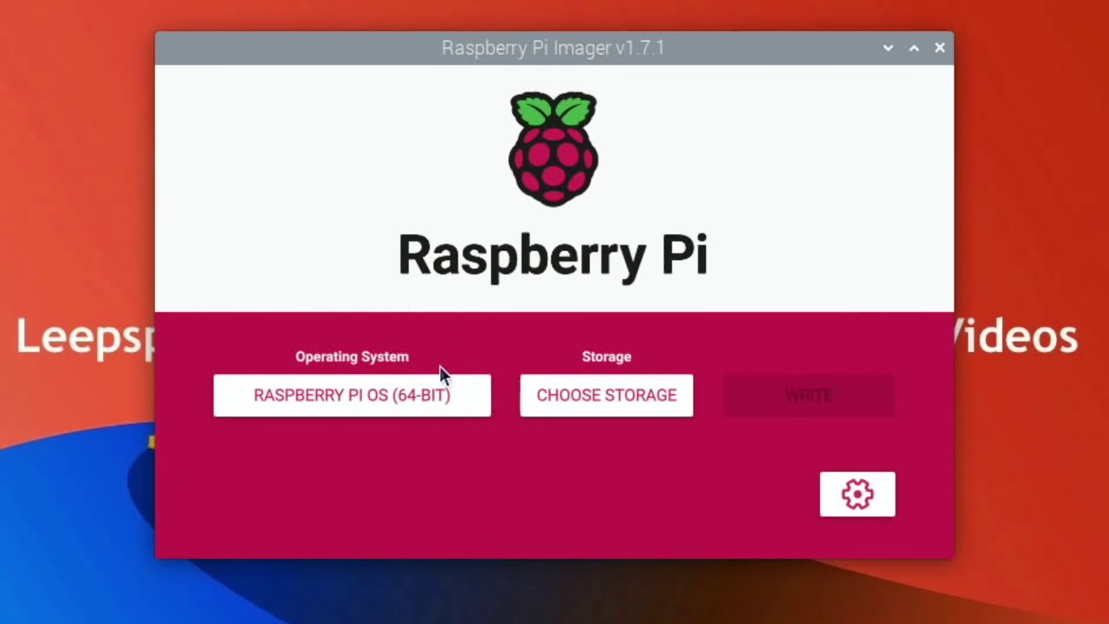
Step: Choose Ubuntu Desktop 21.10 (RPi 4/400) from the Ubuntu images among the other general-purpose operating systems
{"action": "left_click", "coordinate": [434, 388]}
{"action": "scroll", "coordinate": [408, 322], "scroll_direction": "up", "scroll_amount": 4}
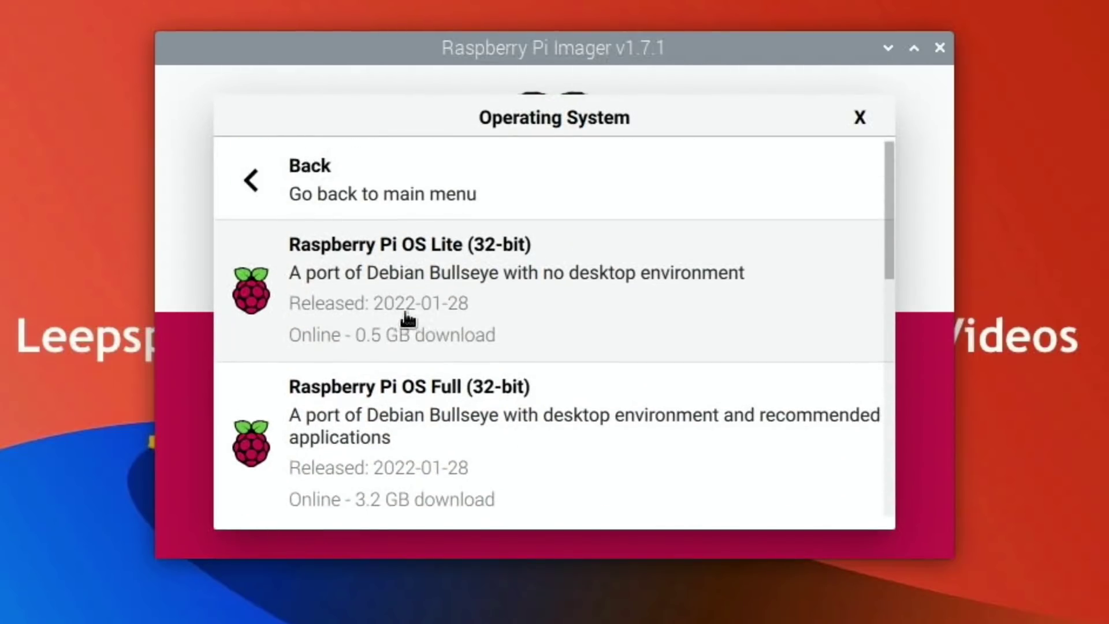
{"action": "left_click", "coordinate": [301, 195]}
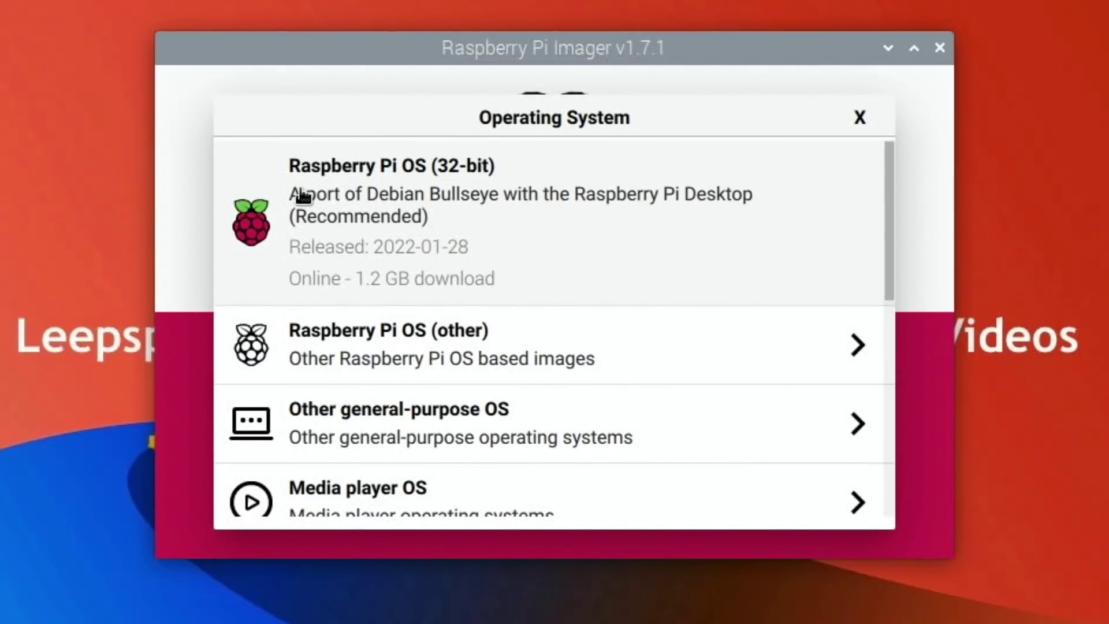
{"action": "scroll", "coordinate": [396, 346], "scroll_direction": "down", "scroll_amount": 5}
{"action": "scroll", "coordinate": [397, 347], "scroll_direction": "up", "scroll_amount": 2}
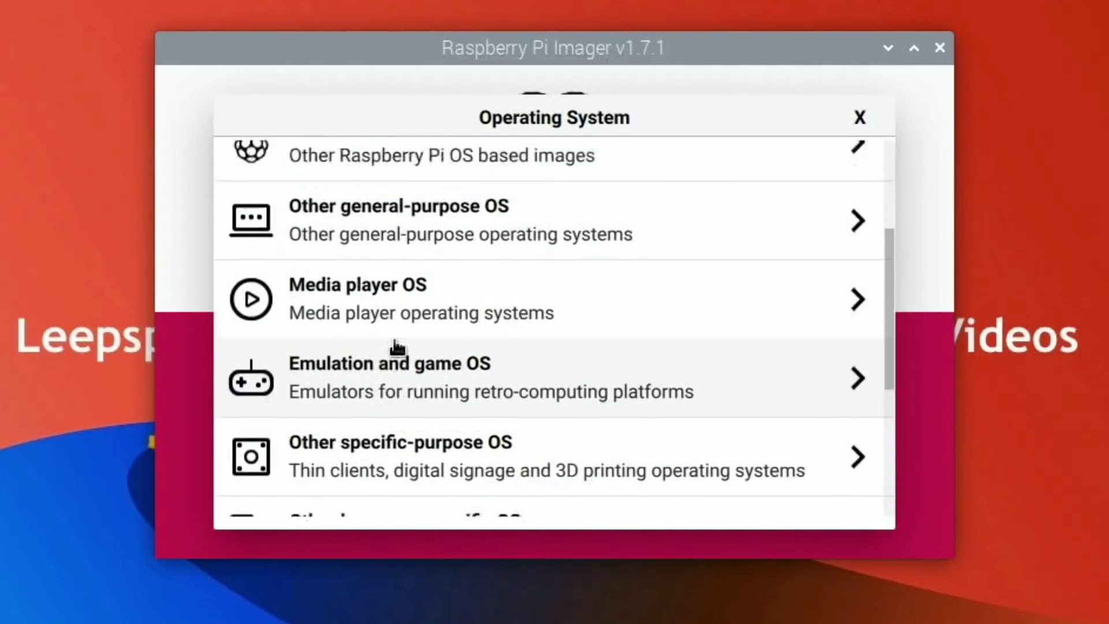
{"action": "scroll", "coordinate": [393, 347], "scroll_direction": "up", "scroll_amount": 2}
{"action": "left_click", "coordinate": [354, 388]}
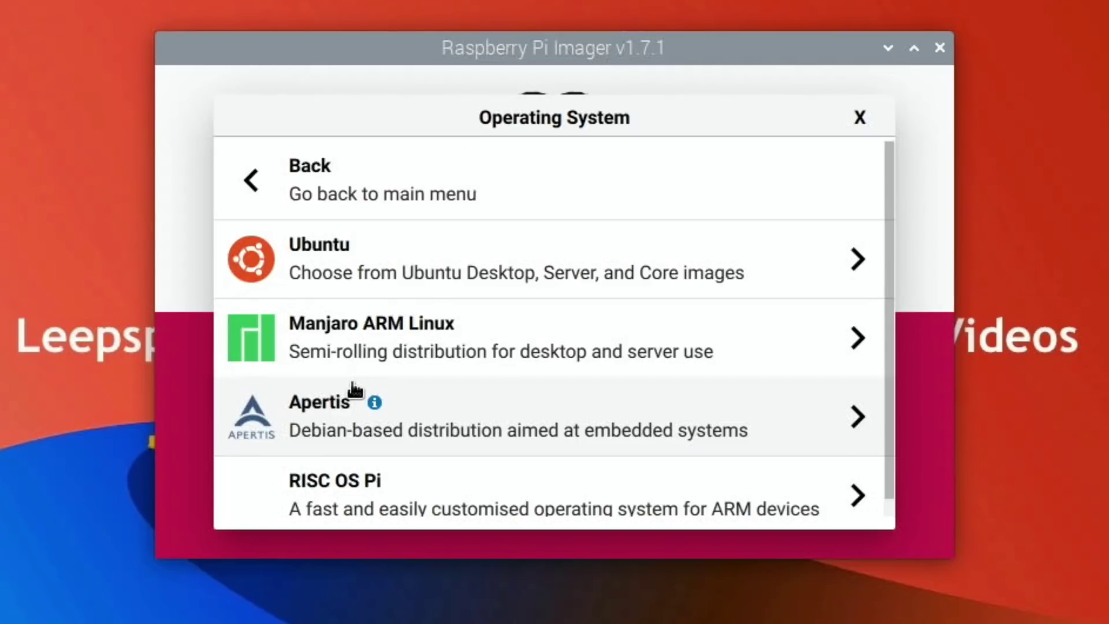
{"action": "left_click", "coordinate": [424, 260]}
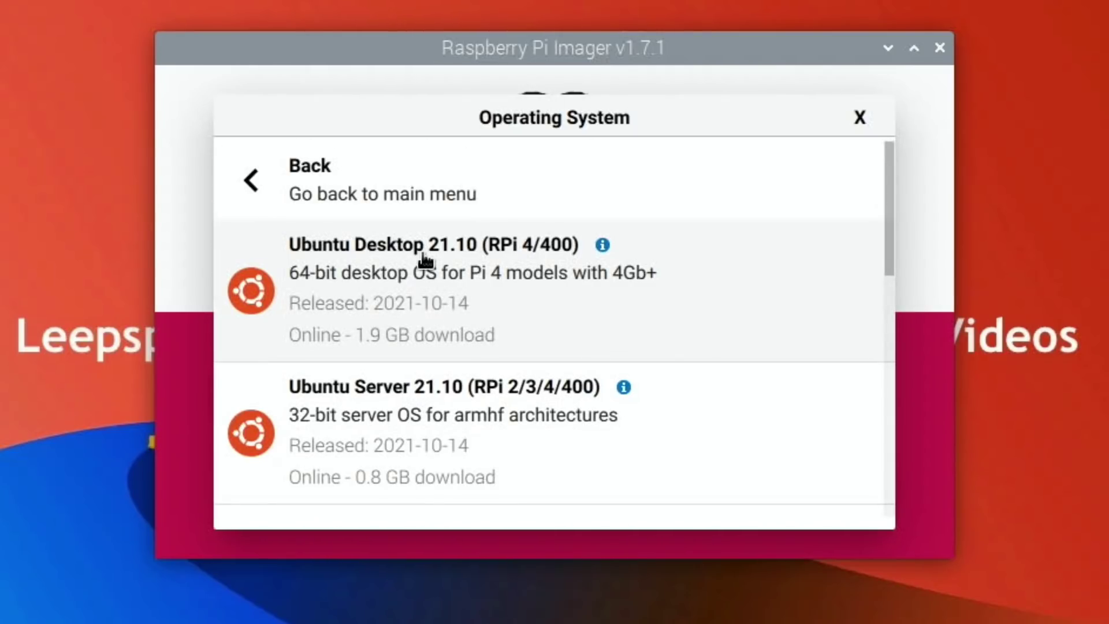
{"action": "left_click", "coordinate": [442, 317]}
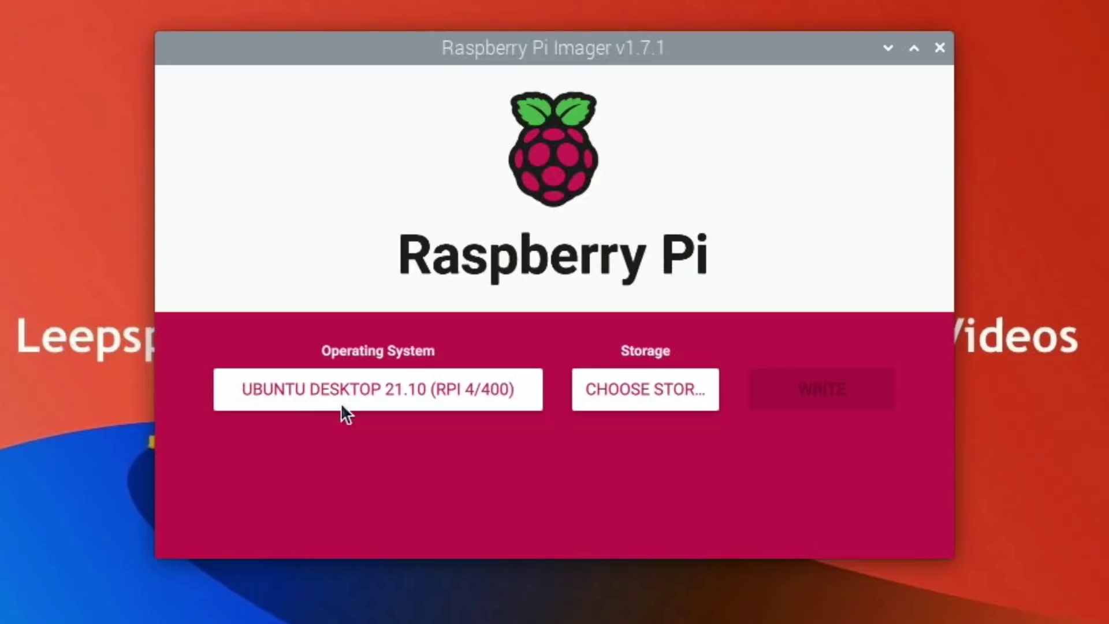
Step: Change the operating system to Ubuntu Server 21.10 (RPi 2/3/4/400) and look through the remaining Ubuntu images
{"action": "left_click", "coordinate": [406, 381]}
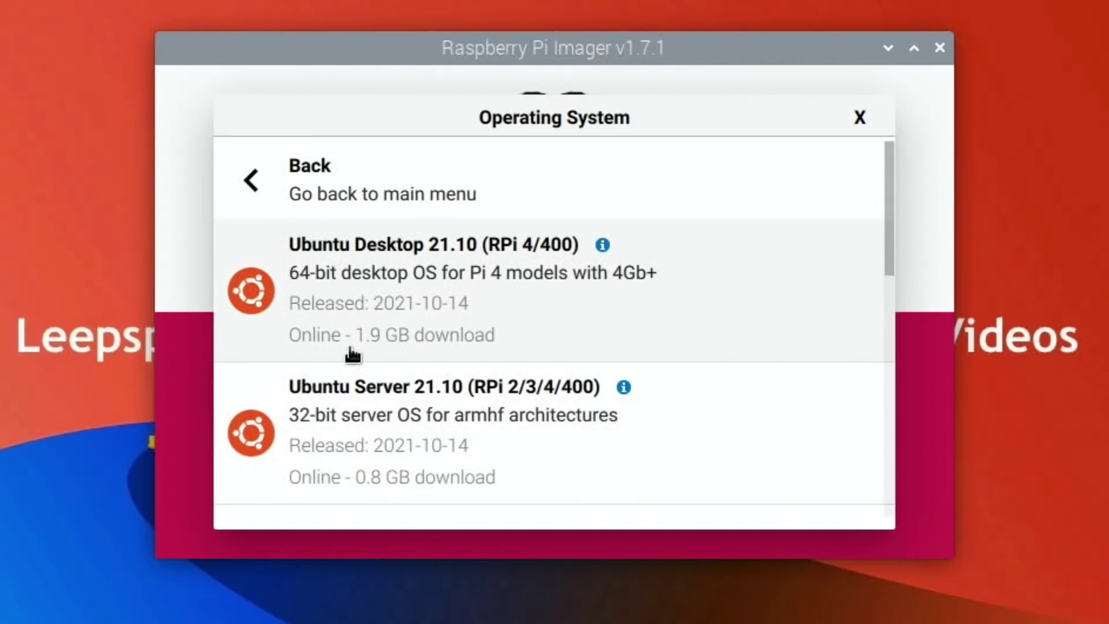
{"action": "left_click", "coordinate": [376, 404]}
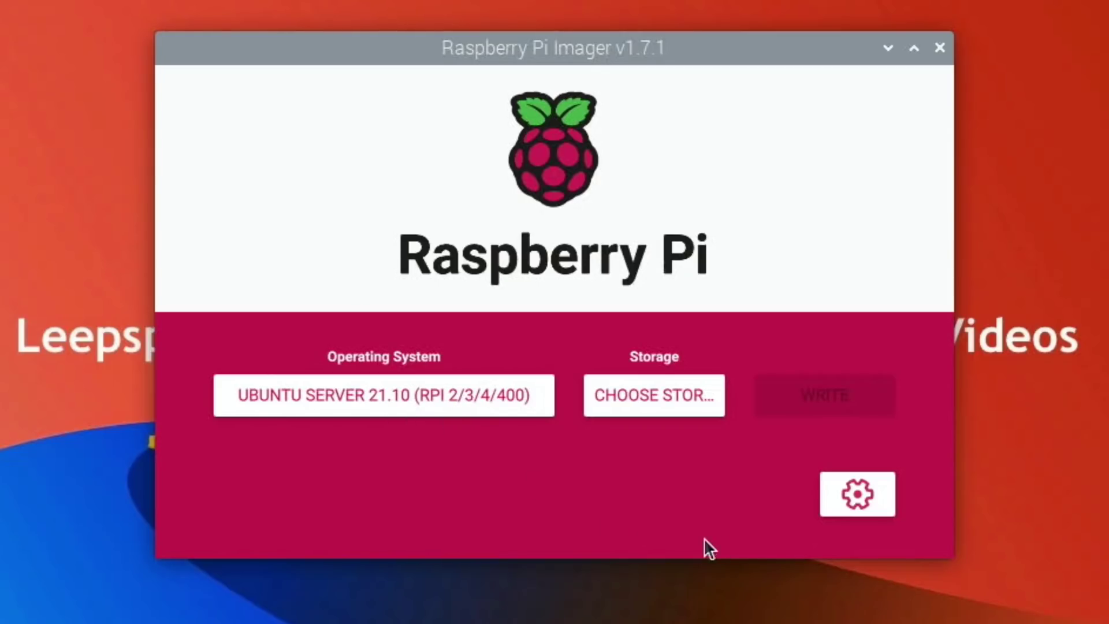
{"action": "left_click", "coordinate": [475, 412]}
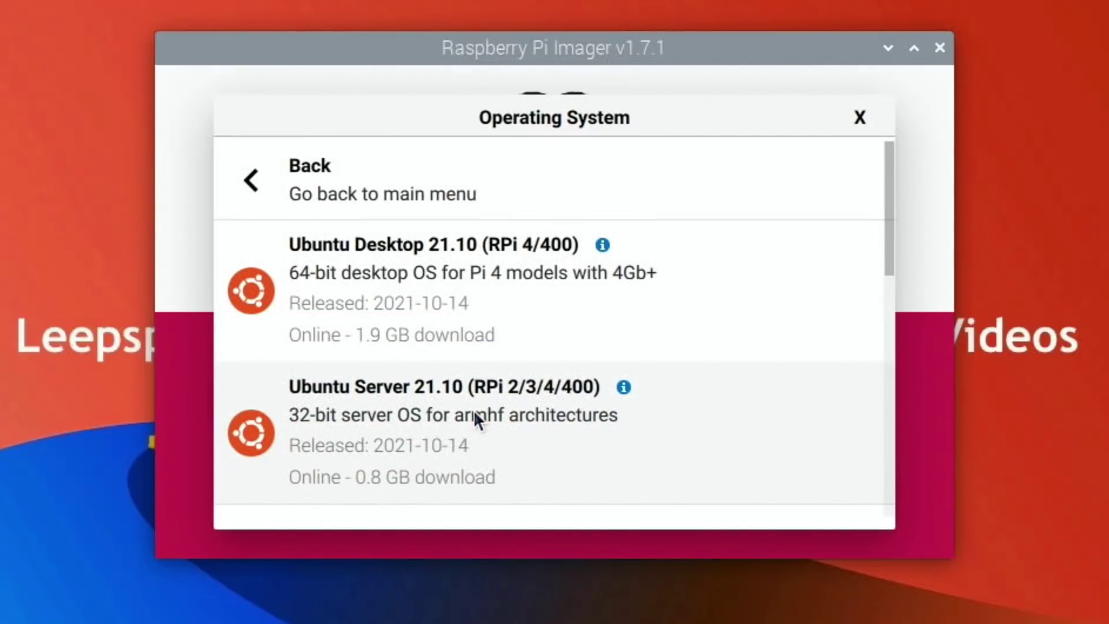
{"action": "scroll", "coordinate": [427, 358], "scroll_direction": "down", "scroll_amount": 8}
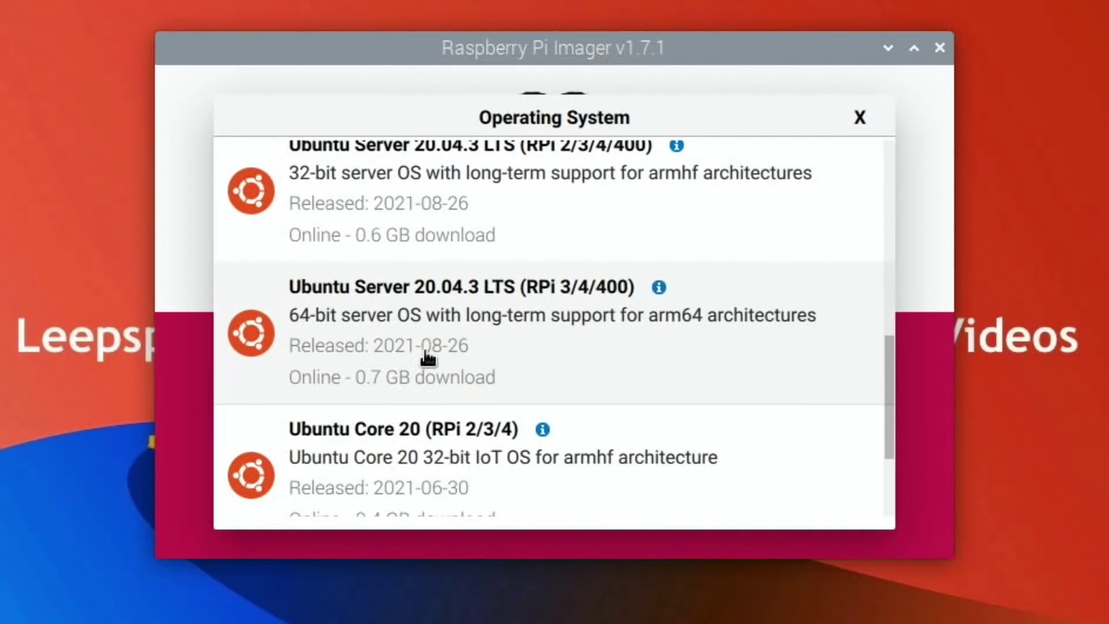
{"action": "scroll", "coordinate": [427, 358], "scroll_direction": "up", "scroll_amount": 8}
{"action": "left_click", "coordinate": [307, 191]}
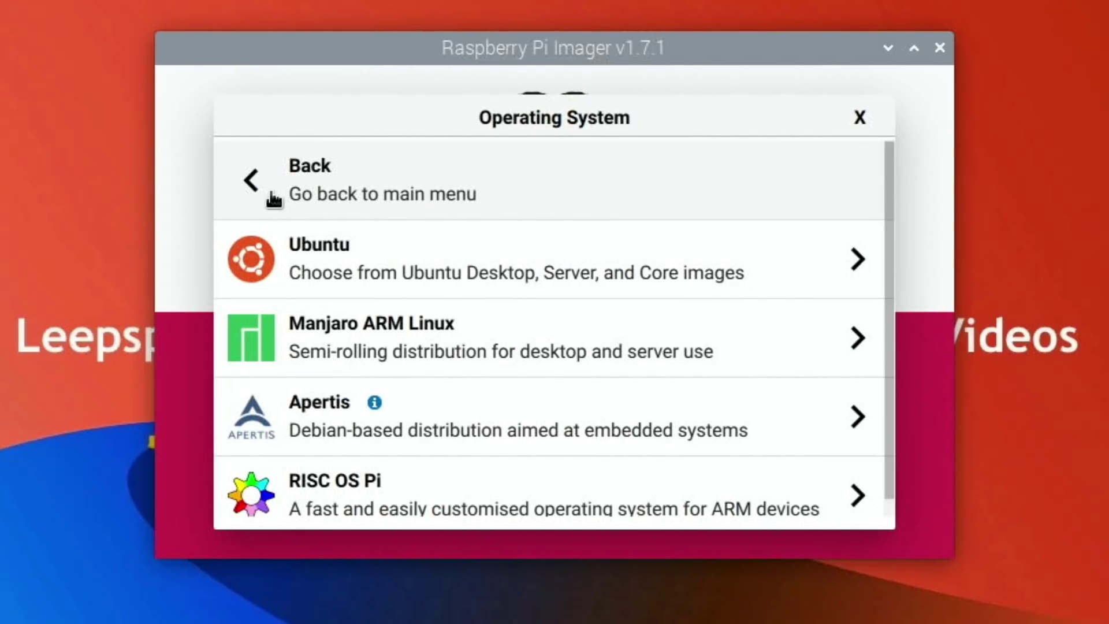
Step: Choose Manjaro ARM KDE Plasma 21.12 (RPi 3/3+/4/400) and replace it with Manjaro ARM XFCE 21.12 (RPi 3/3+/4/400)
{"action": "left_click", "coordinate": [349, 339]}
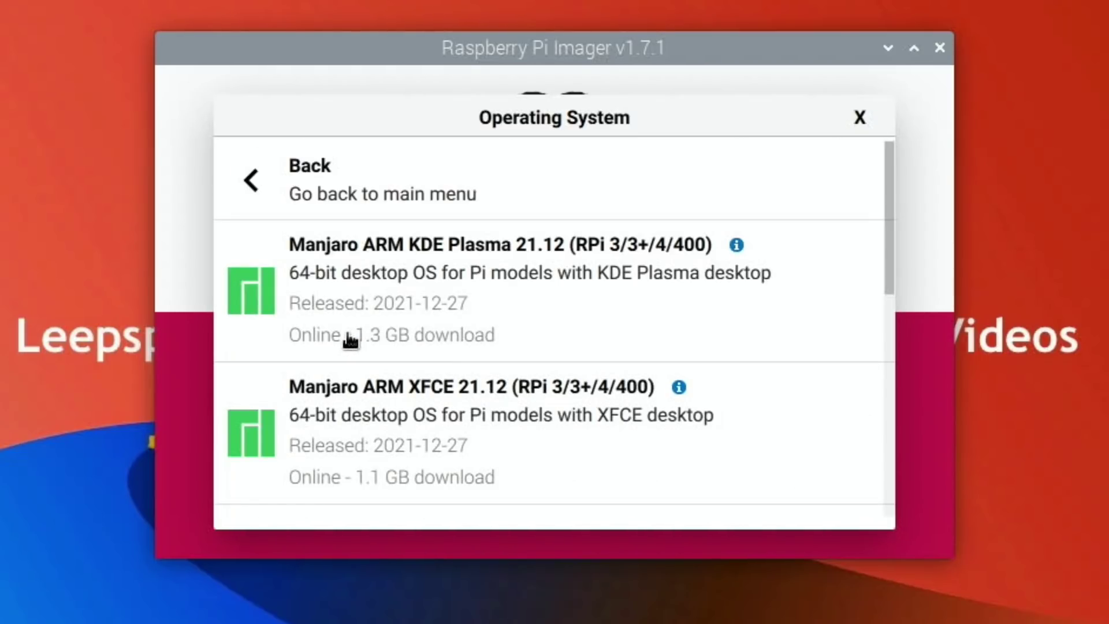
{"action": "left_click", "coordinate": [415, 292]}
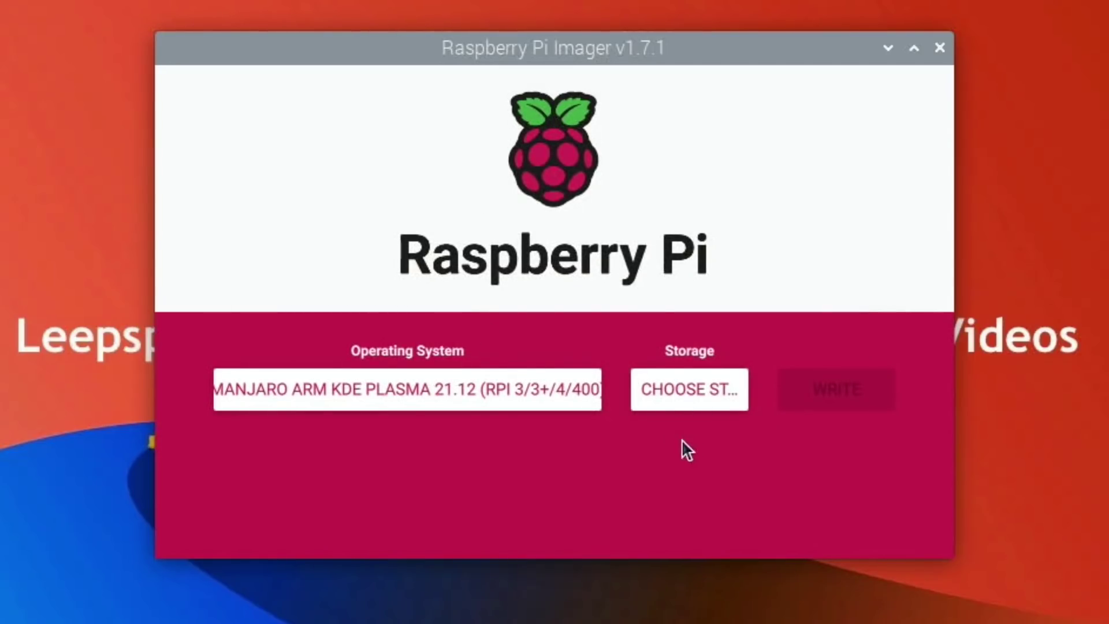
{"action": "left_click", "coordinate": [556, 401]}
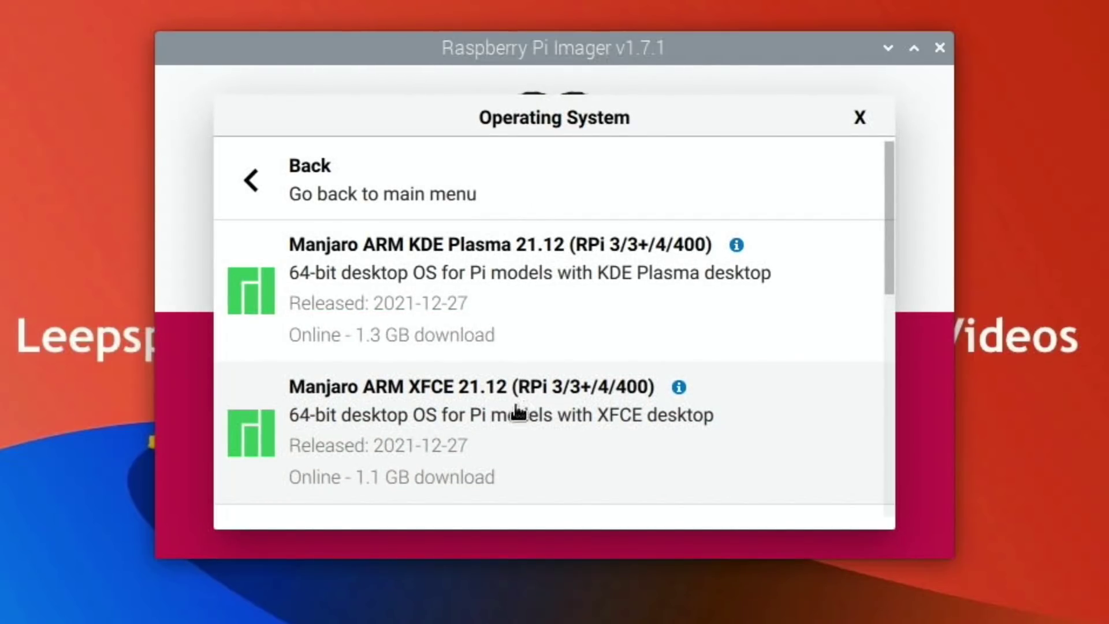
{"action": "left_click", "coordinate": [483, 416]}
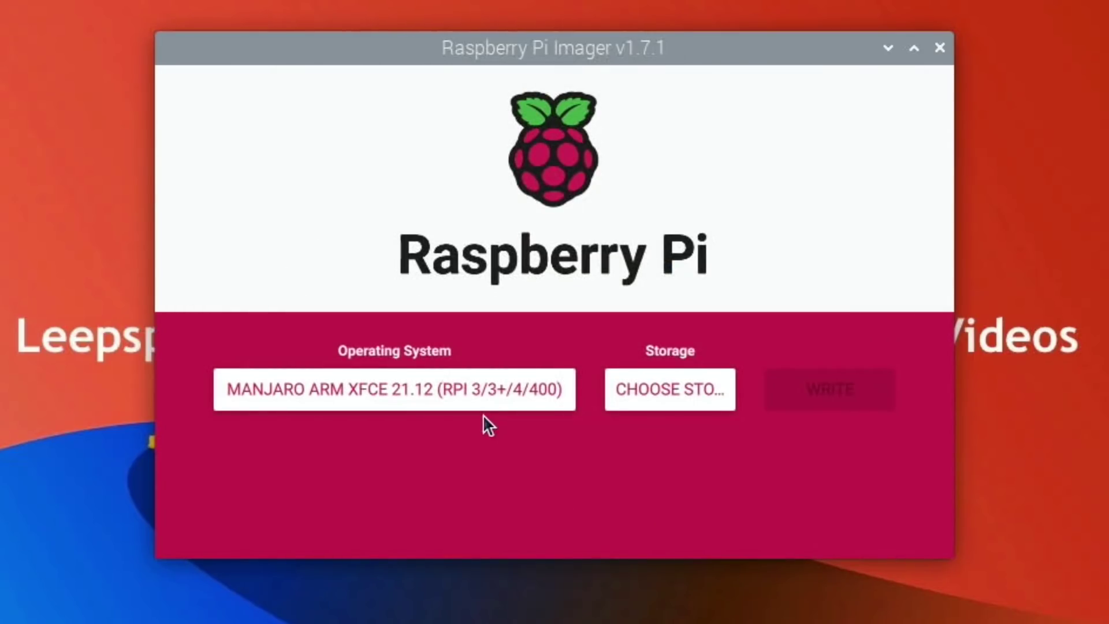
Step: Examine all the available Manjaro ARM images and return to the list of general-purpose operating systems
{"action": "left_click", "coordinate": [452, 394]}
{"action": "scroll", "coordinate": [452, 393], "scroll_direction": "down", "scroll_amount": 8}
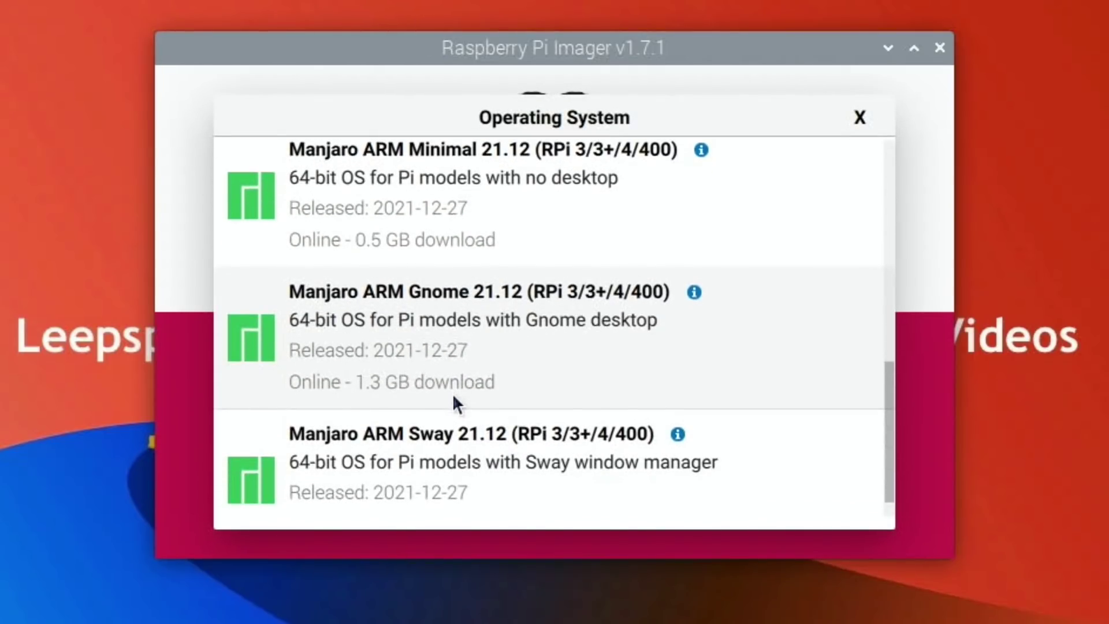
{"action": "scroll", "coordinate": [452, 393], "scroll_direction": "up", "scroll_amount": 10}
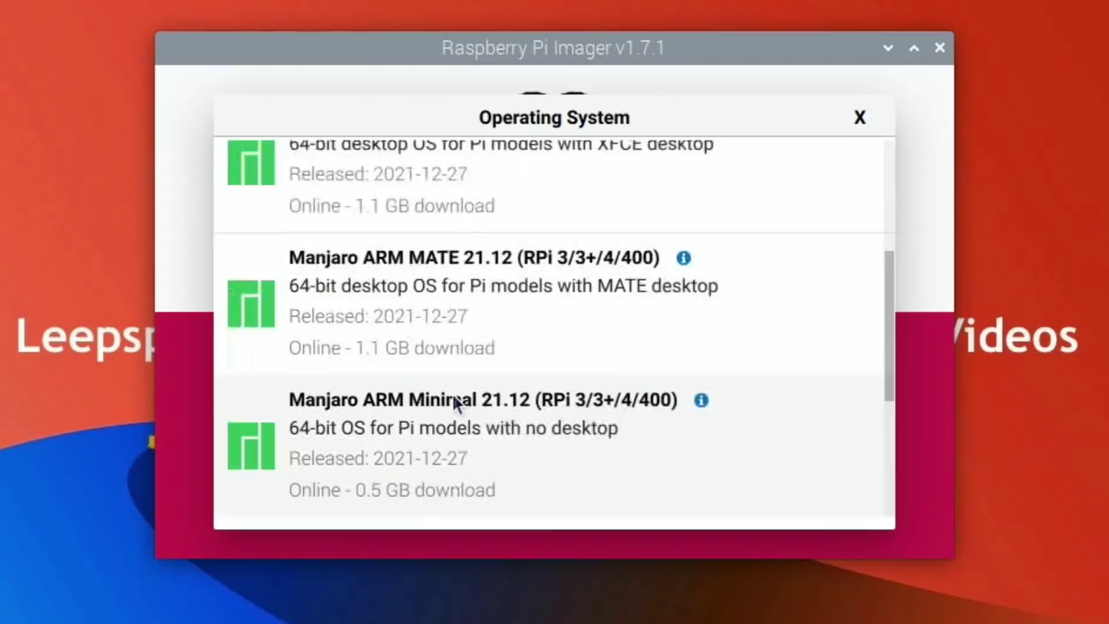
{"action": "scroll", "coordinate": [452, 394], "scroll_direction": "down", "scroll_amount": 3}
{"action": "scroll", "coordinate": [453, 393], "scroll_direction": "down", "scroll_amount": 5}
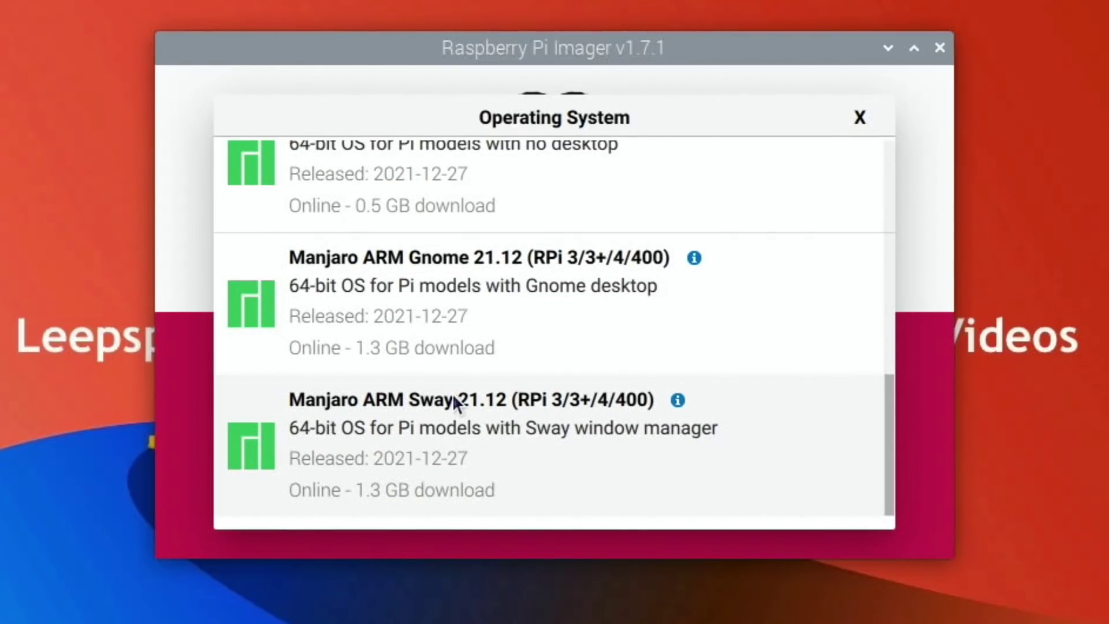
{"action": "scroll", "coordinate": [453, 397], "scroll_direction": "up", "scroll_amount": 10}
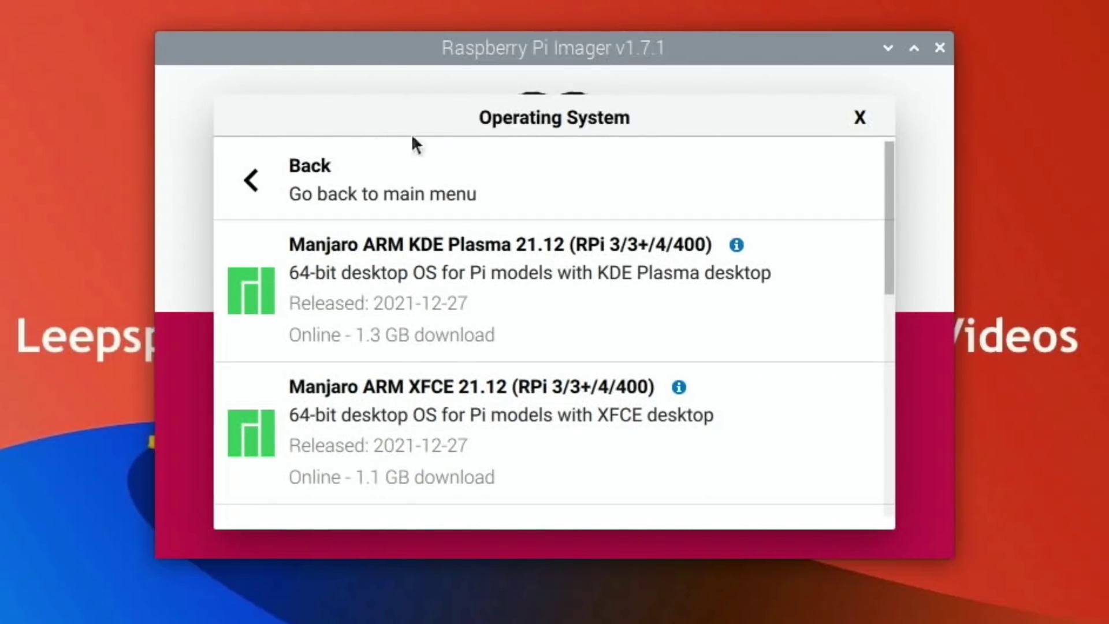
{"action": "left_click", "coordinate": [289, 179]}
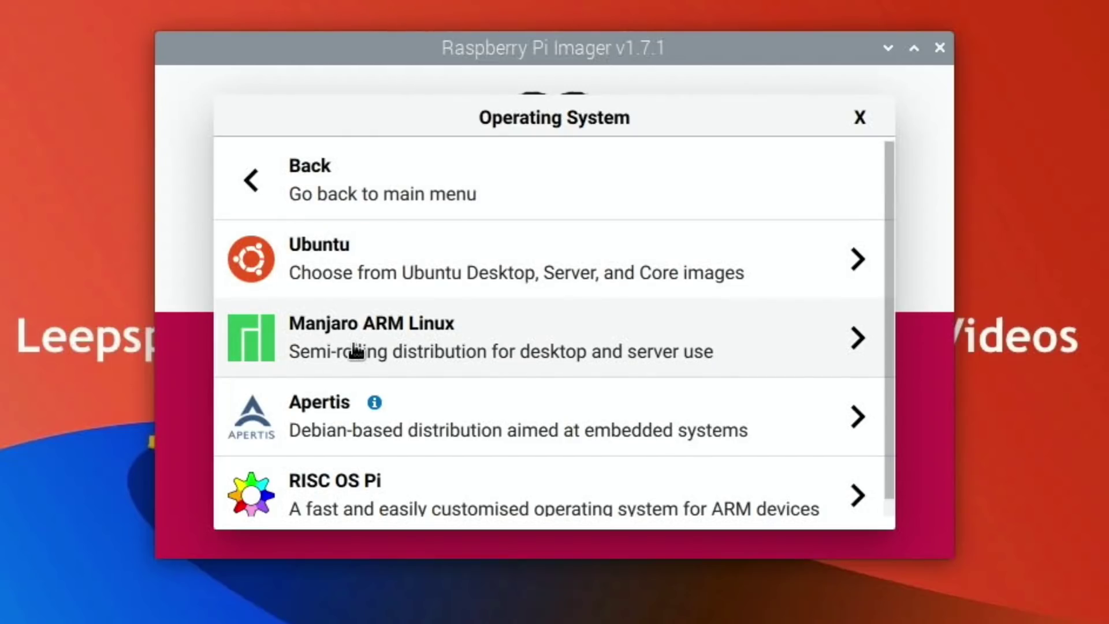
Step: Choose the Apertis v2021 headless image from the stable Apertis images as the operating system
{"action": "left_click", "coordinate": [321, 433]}
{"action": "left_click", "coordinate": [334, 275]}
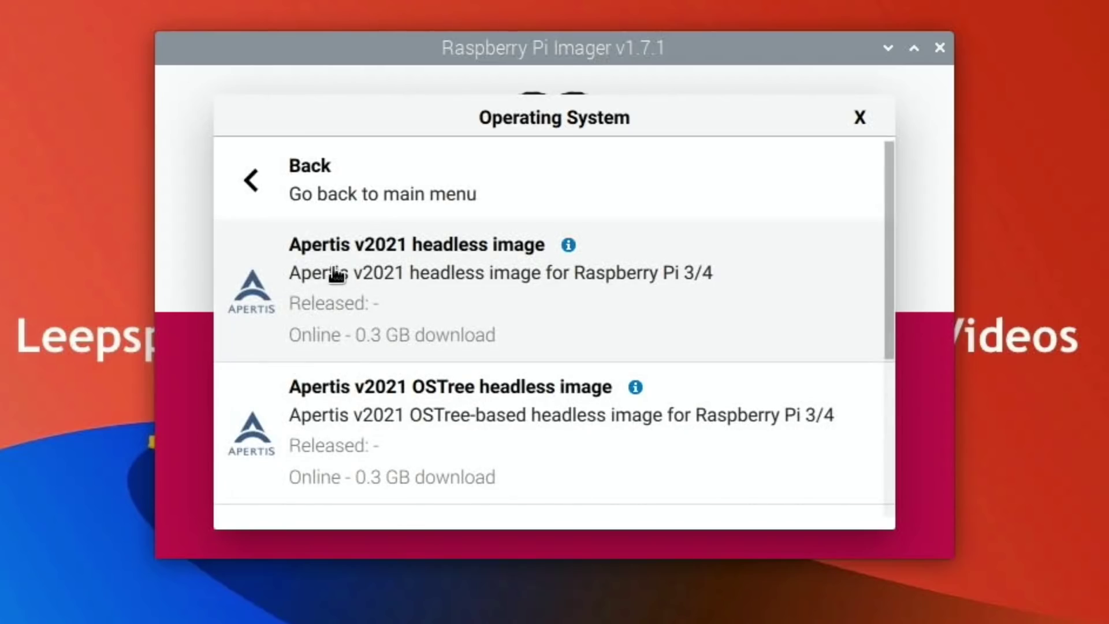
{"action": "left_click", "coordinate": [382, 279]}
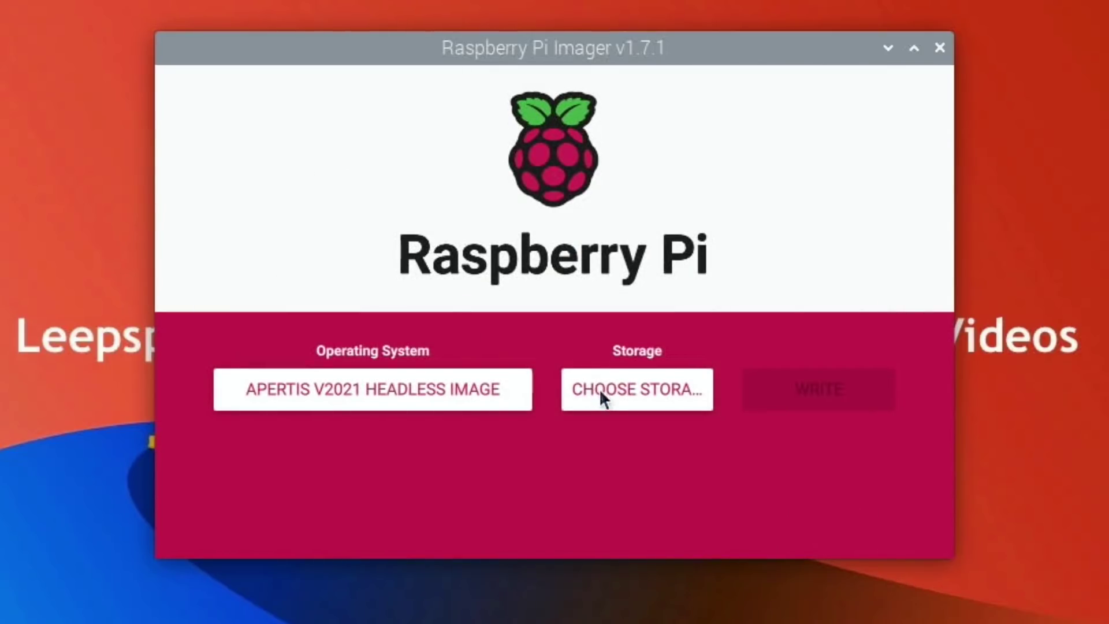
Step: Examine the other stable Apertis images and go back to the list of general-purpose operating systems
{"action": "left_click", "coordinate": [415, 393]}
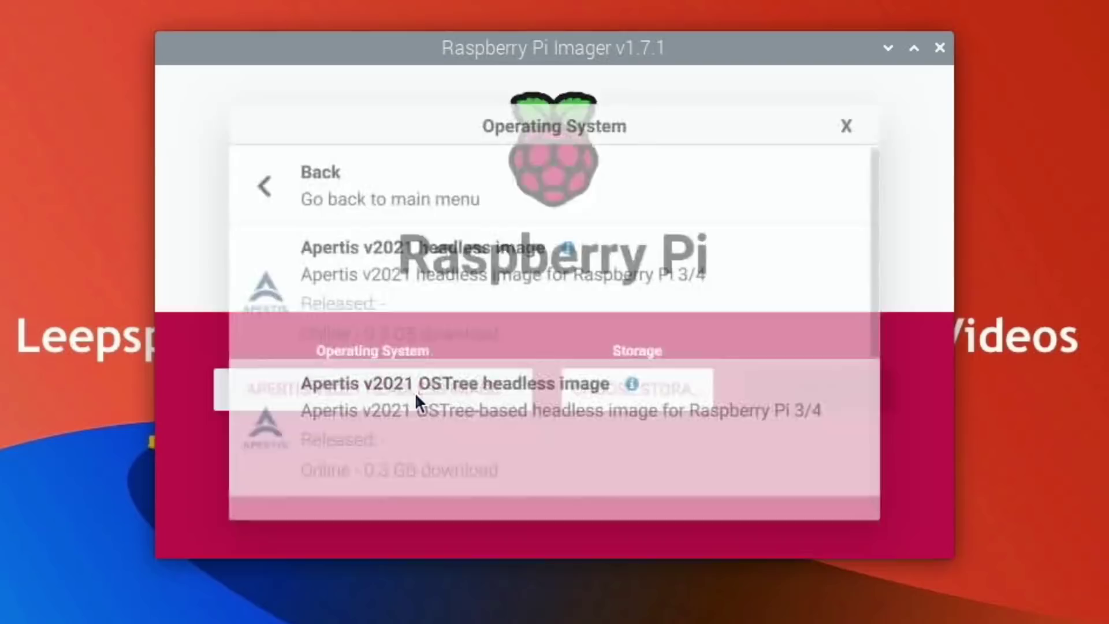
{"action": "scroll", "coordinate": [415, 392], "scroll_direction": "down", "scroll_amount": 5}
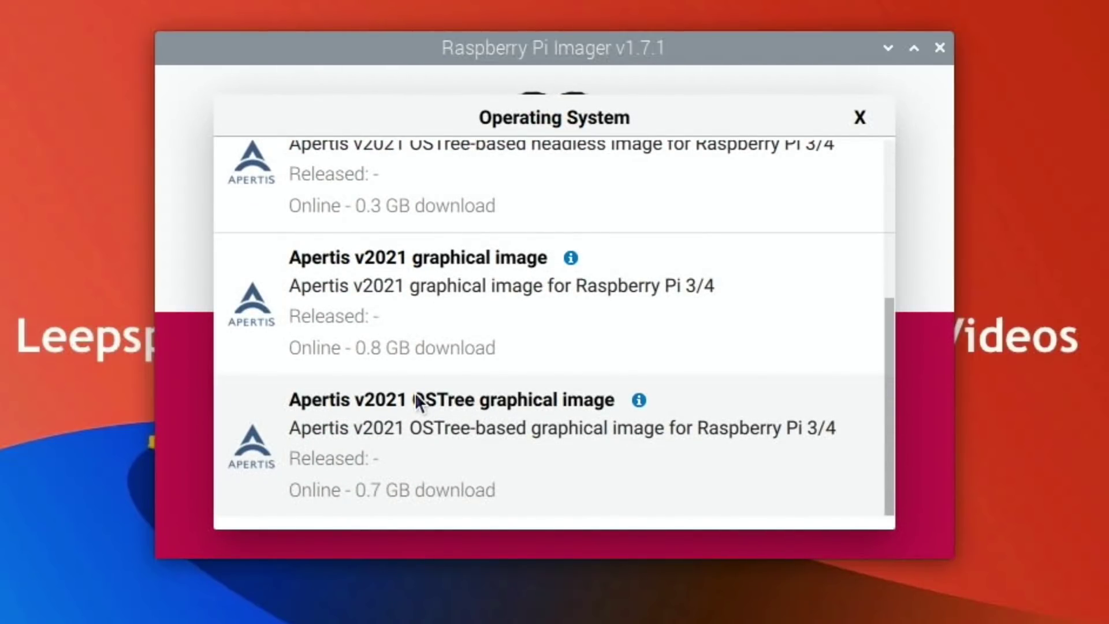
{"action": "scroll", "coordinate": [415, 393], "scroll_direction": "up", "scroll_amount": 5}
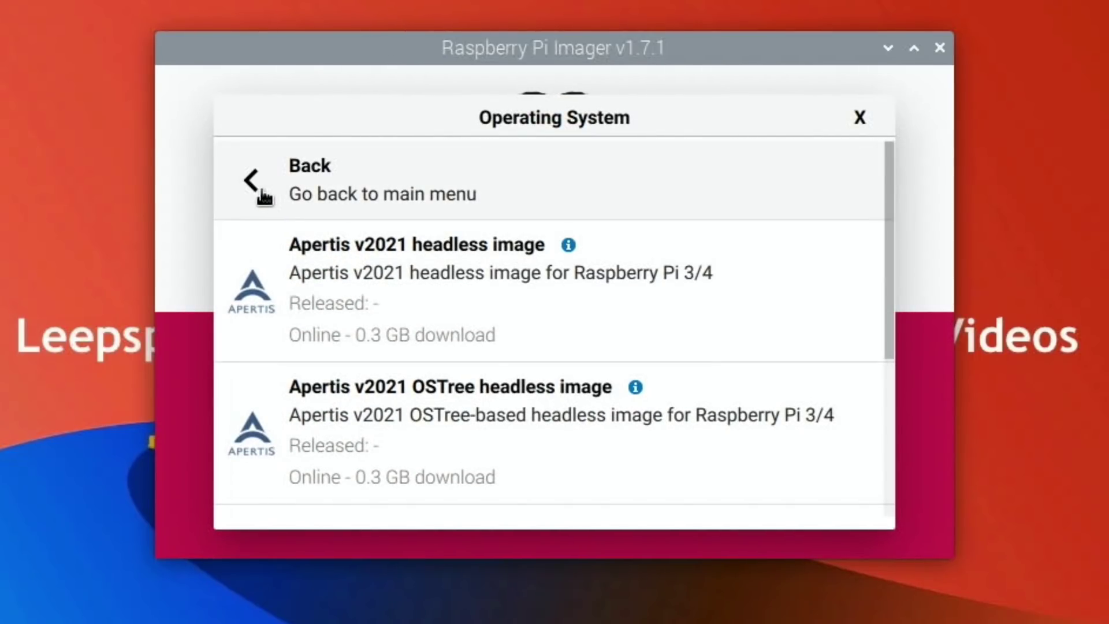
{"action": "left_click", "coordinate": [266, 198]}
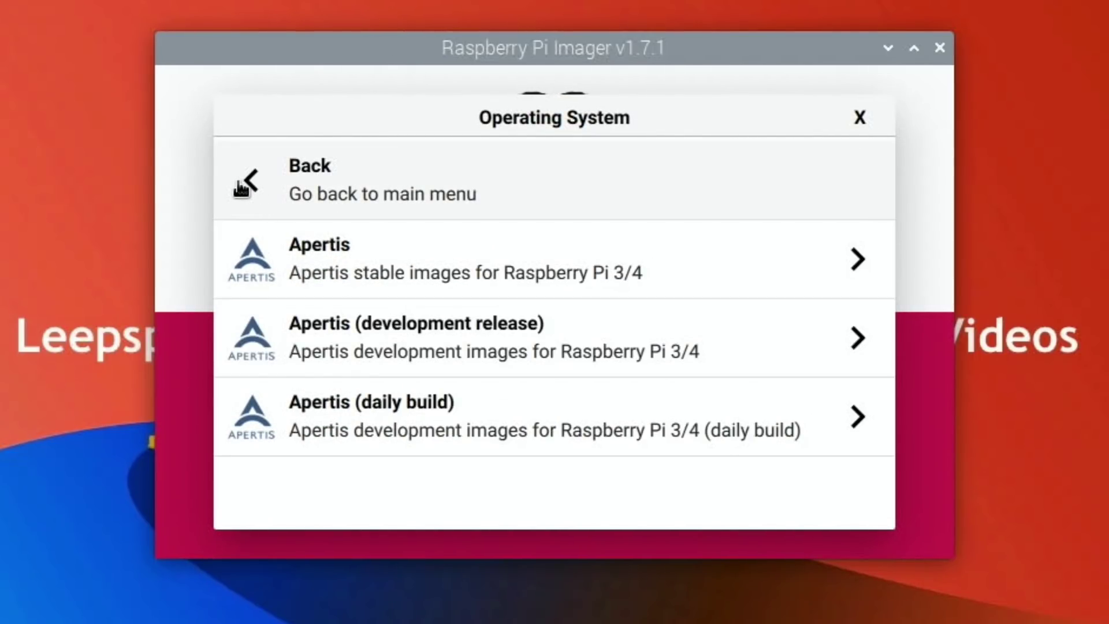
{"action": "left_click", "coordinate": [252, 188]}
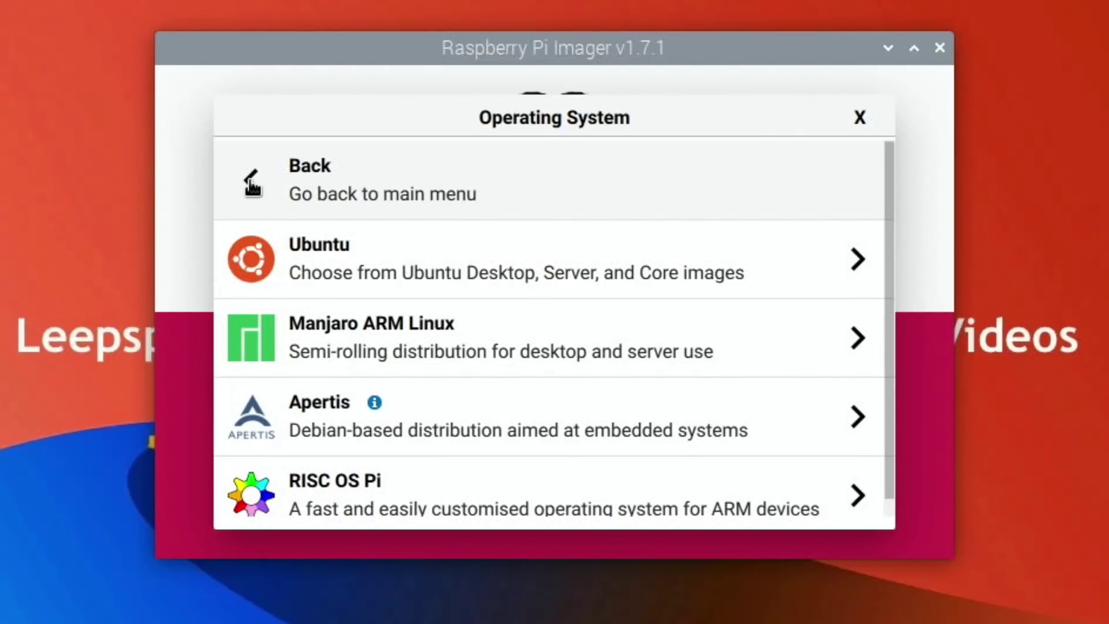
Step: Choose RISC OS (5.28) from the RISC OS Pi images as the operating system
{"action": "scroll", "coordinate": [391, 272], "scroll_direction": "down", "scroll_amount": 1}
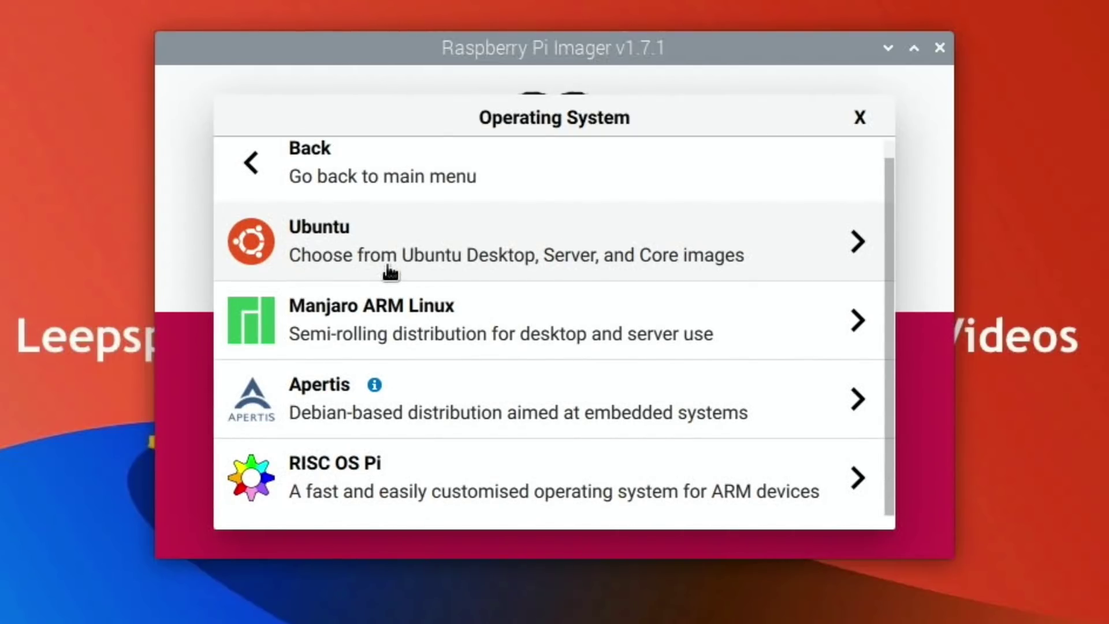
{"action": "left_click", "coordinate": [349, 480]}
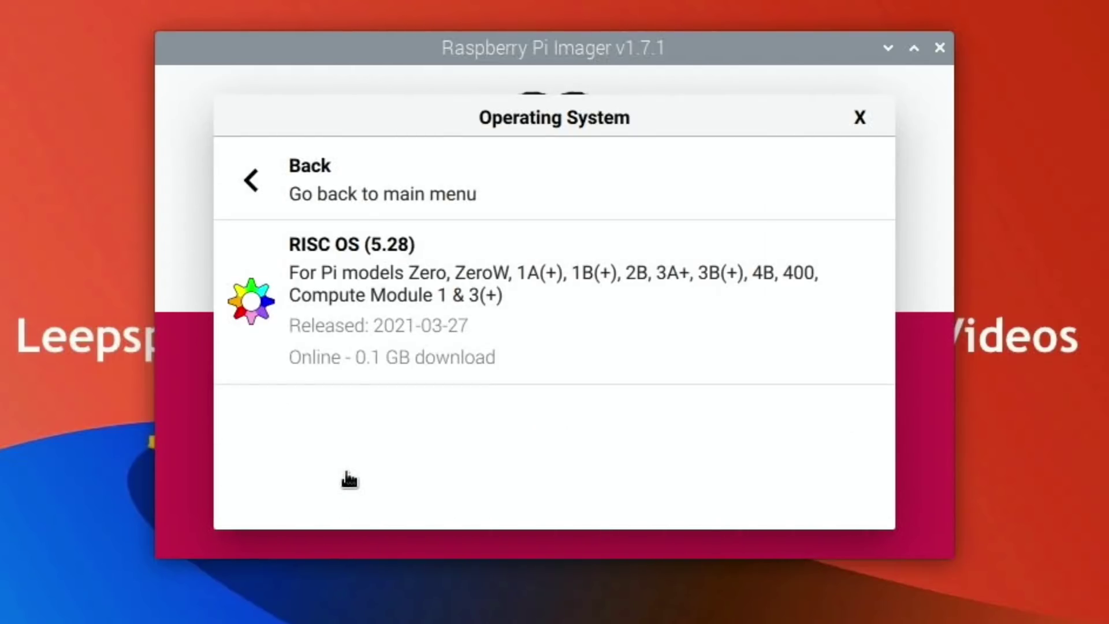
{"action": "left_click", "coordinate": [356, 297]}
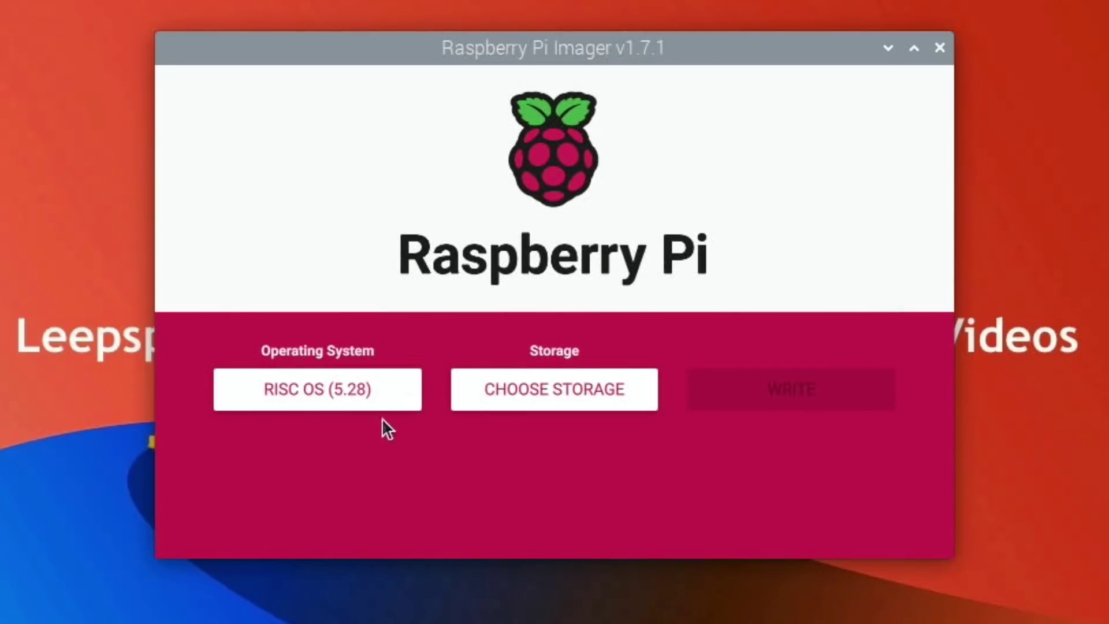
Step: Reopen the operating system list, examine the misc utility images and return to the main list
{"action": "left_click", "coordinate": [355, 390]}
{"action": "left_click", "coordinate": [598, 217]}
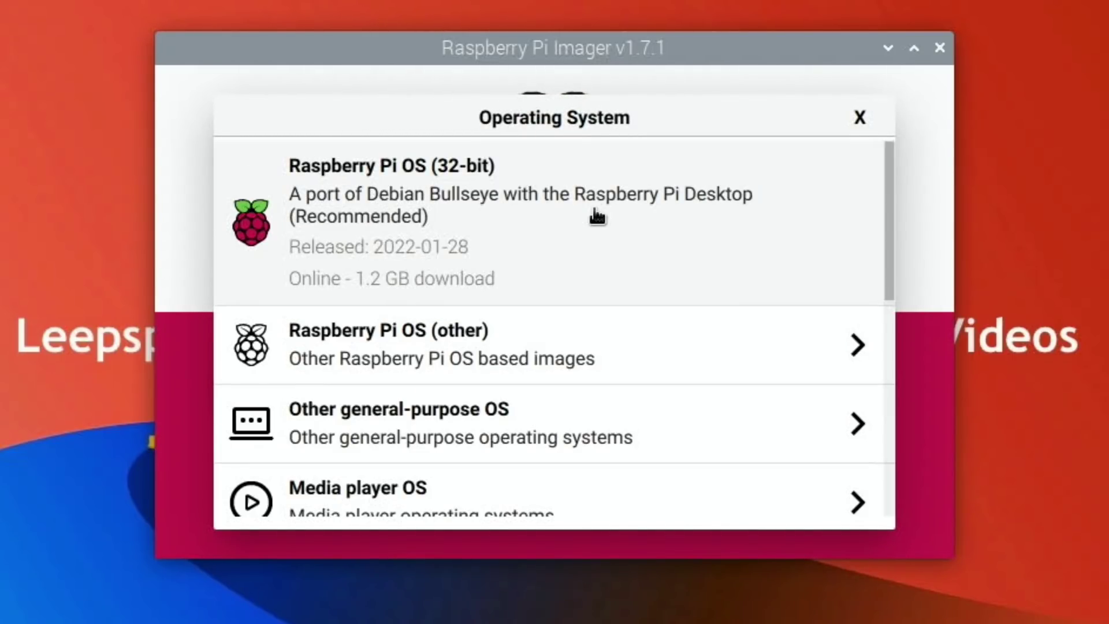
{"action": "scroll", "coordinate": [598, 216], "scroll_direction": "down", "scroll_amount": 10}
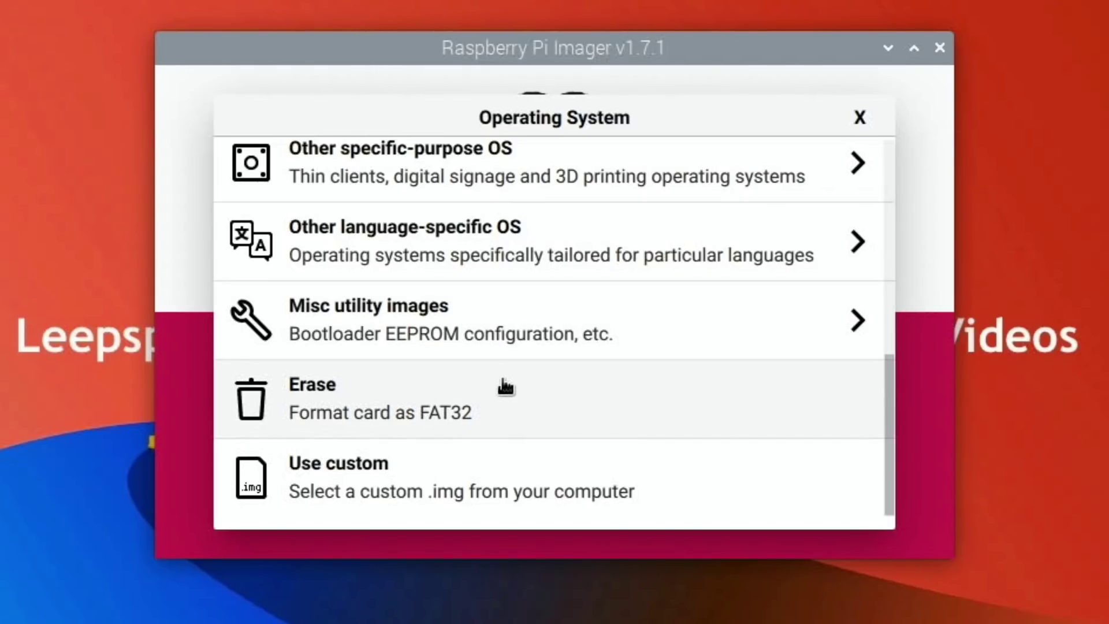
{"action": "left_click", "coordinate": [442, 328]}
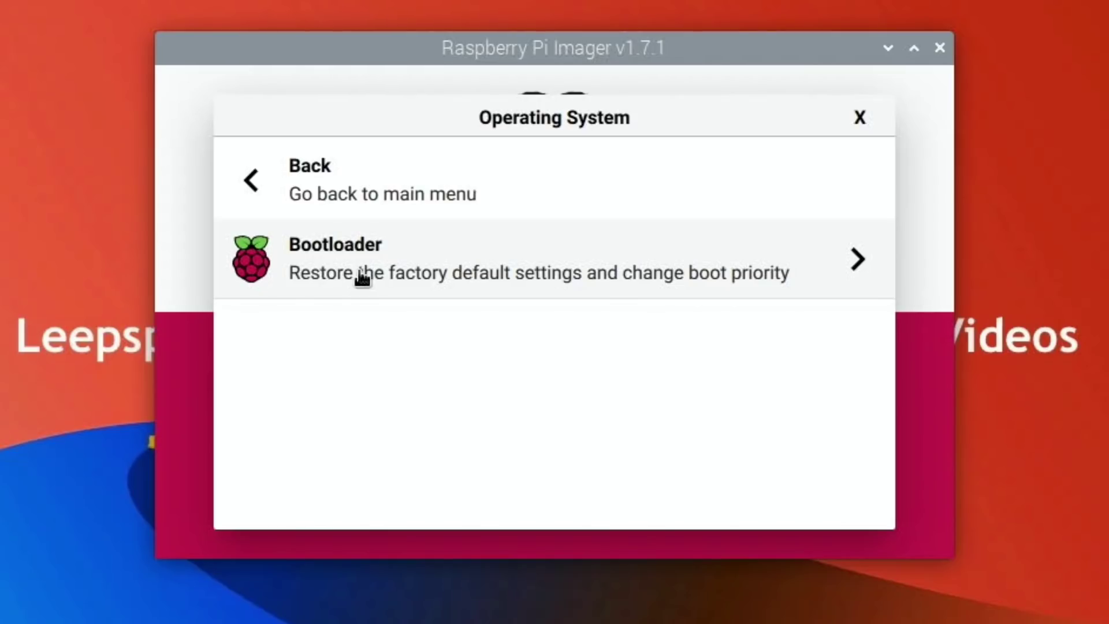
{"action": "left_click", "coordinate": [252, 178]}
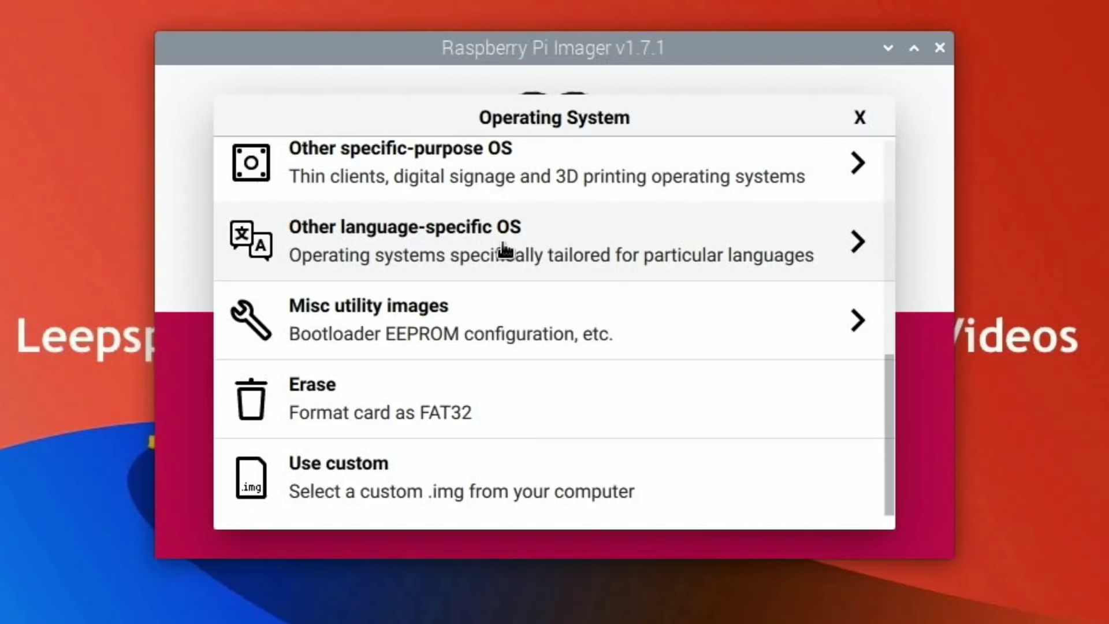
Step: Start selecting a custom image and browse the pi home folder and its Downloads folder
{"action": "left_click", "coordinate": [368, 475]}
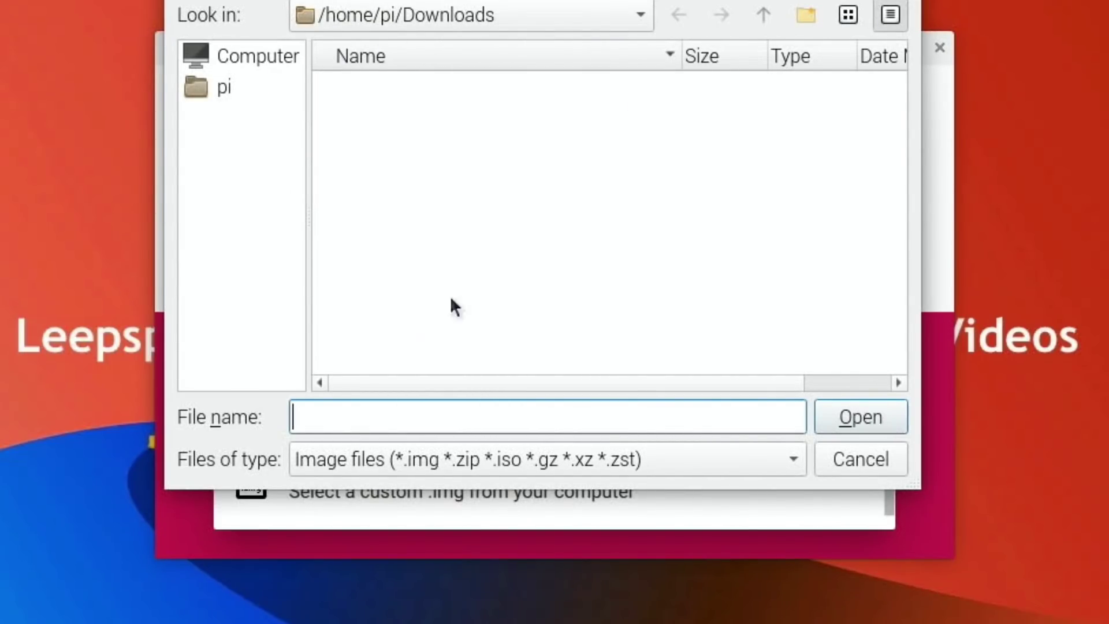
{"action": "left_click", "coordinate": [764, 14]}
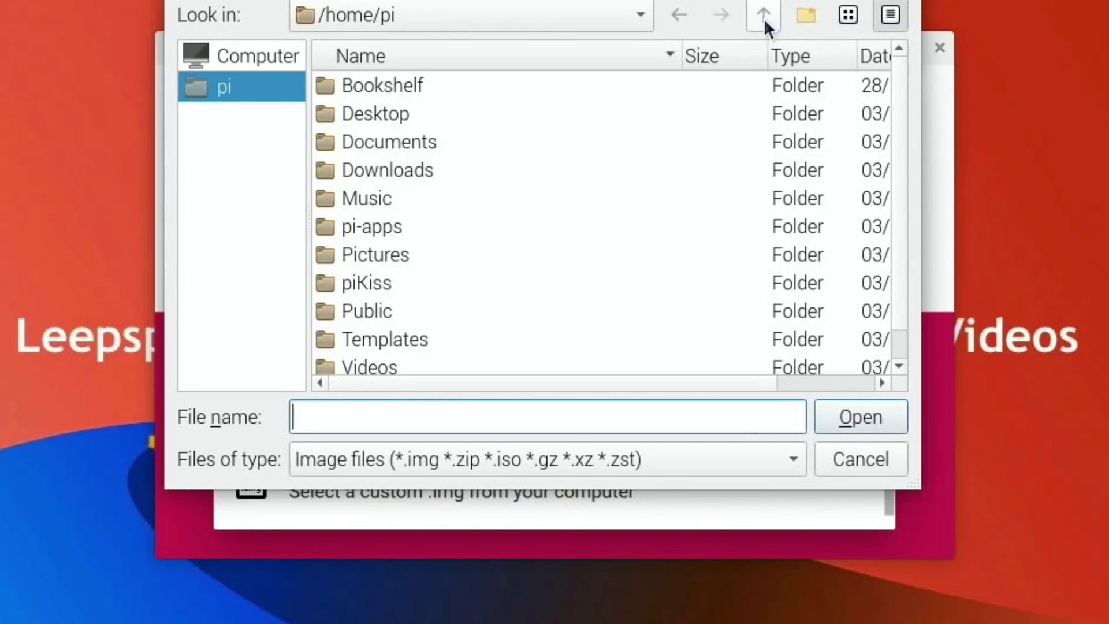
{"action": "double_click", "coordinate": [416, 169]}
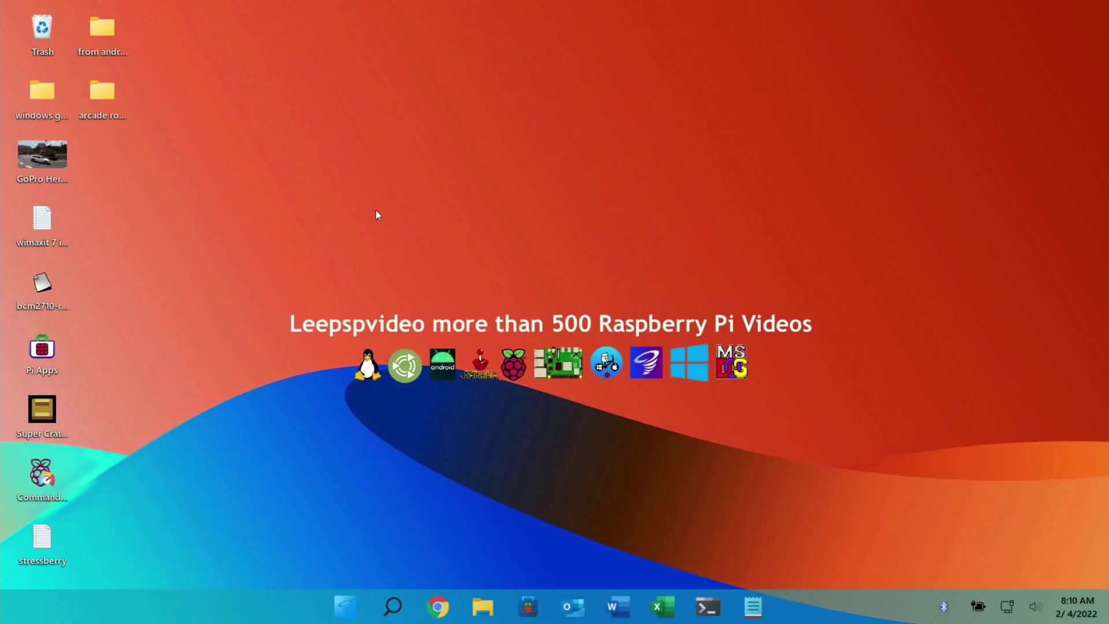
Step: Search for "imag" among the installed applications on the other desktop, launch Imager and decline the offered update
{"action": "left_click", "coordinate": [339, 605]}
{"action": "type", "text": "imag"}
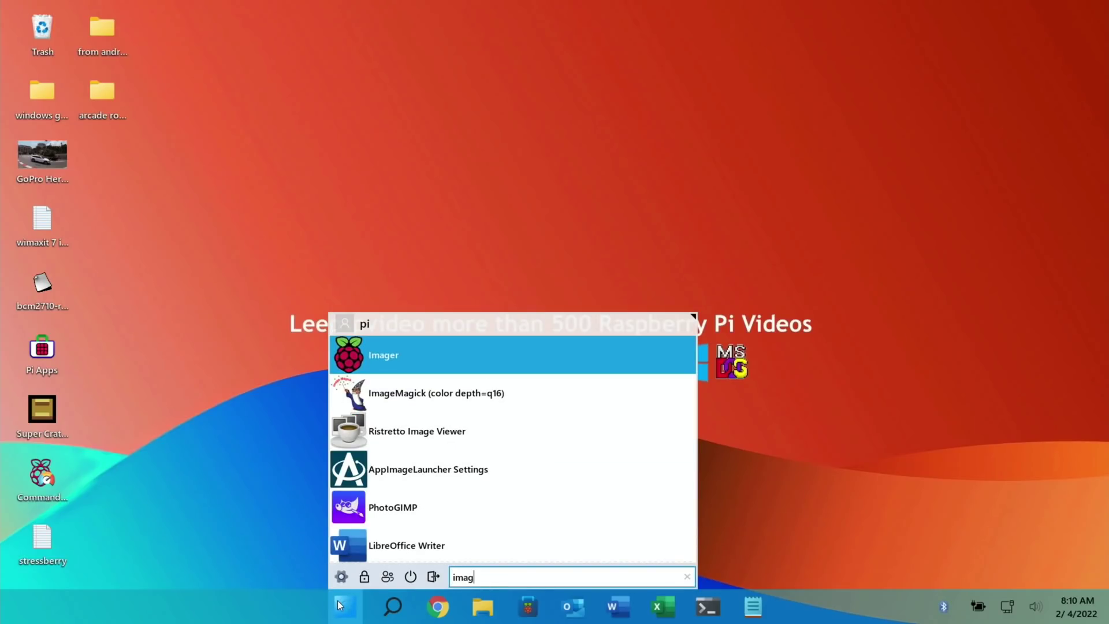
{"action": "left_click", "coordinate": [390, 344]}
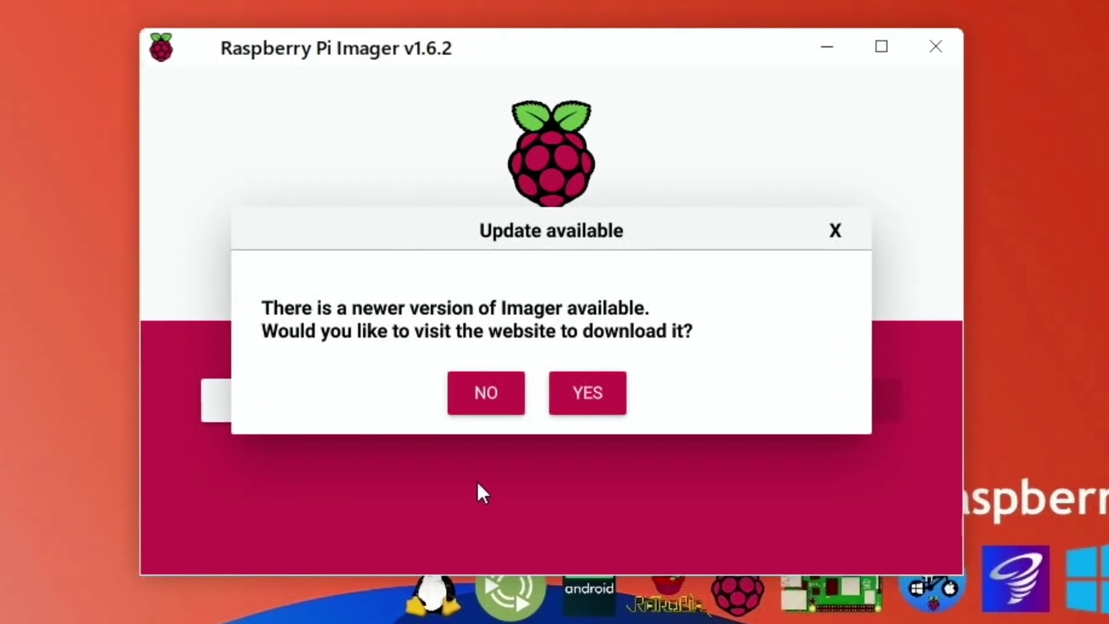
{"action": "left_click", "coordinate": [484, 398]}
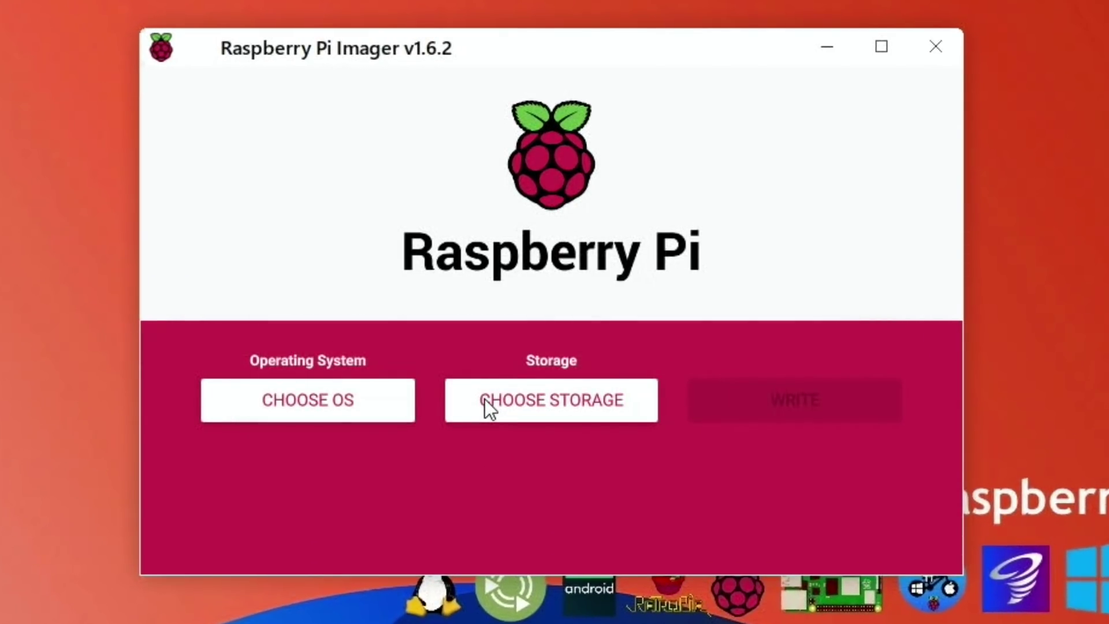
Step: Use the custom image chromiumos_image_r92r1-rpi4b.img.xz from the Downloads folder as the operating system
{"action": "left_click", "coordinate": [346, 404]}
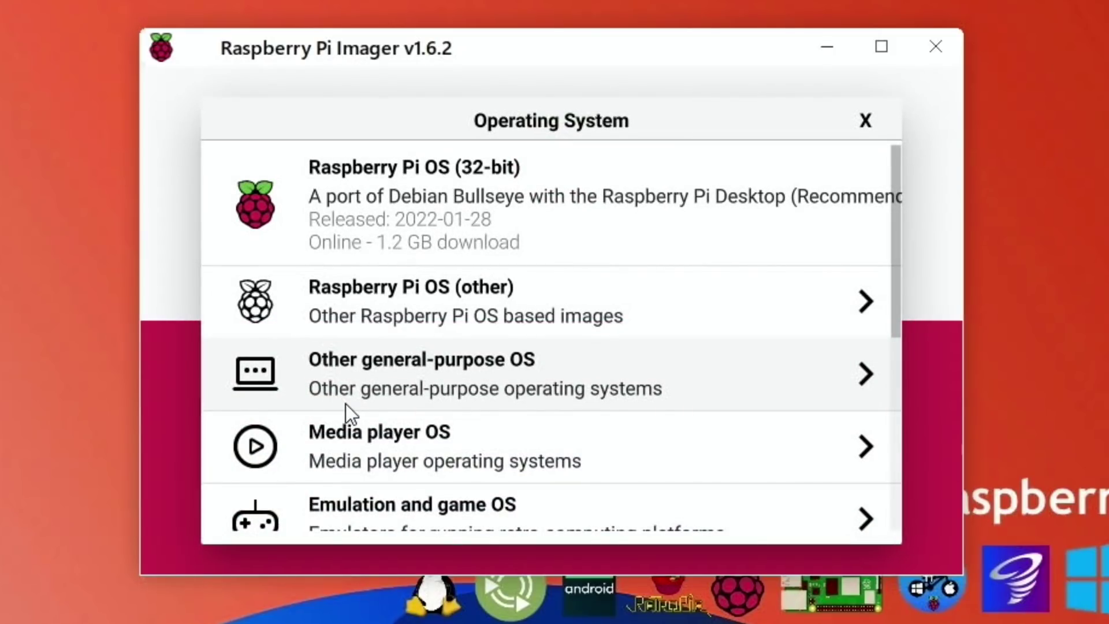
{"action": "scroll", "coordinate": [347, 409], "scroll_direction": "down", "scroll_amount": 1}
{"action": "scroll", "coordinate": [346, 410], "scroll_direction": "down", "scroll_amount": 4}
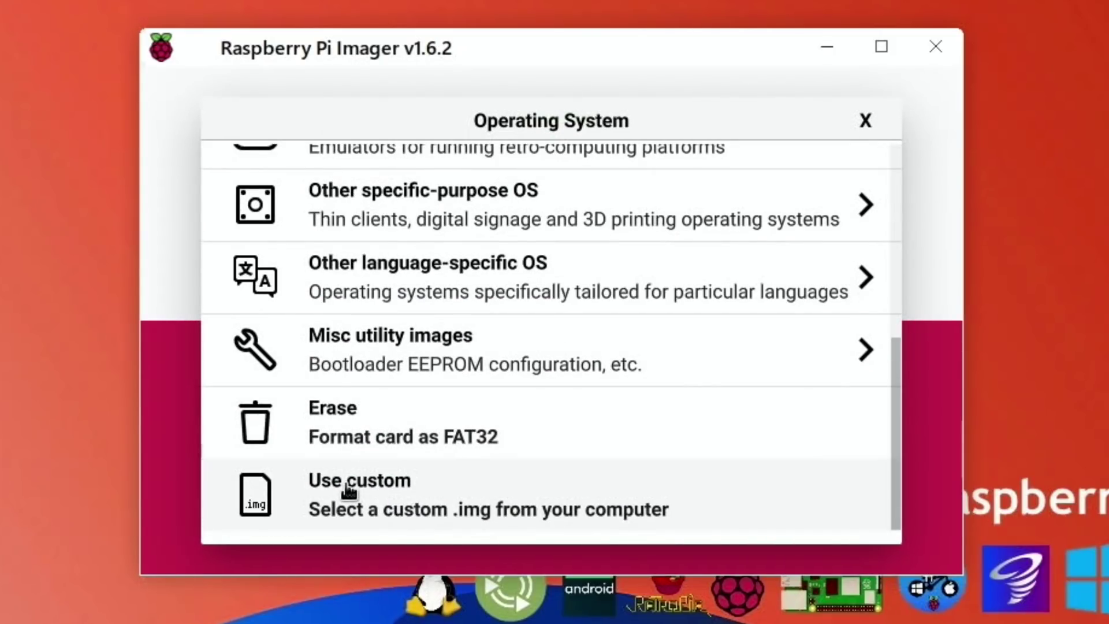
{"action": "left_click", "coordinate": [347, 486]}
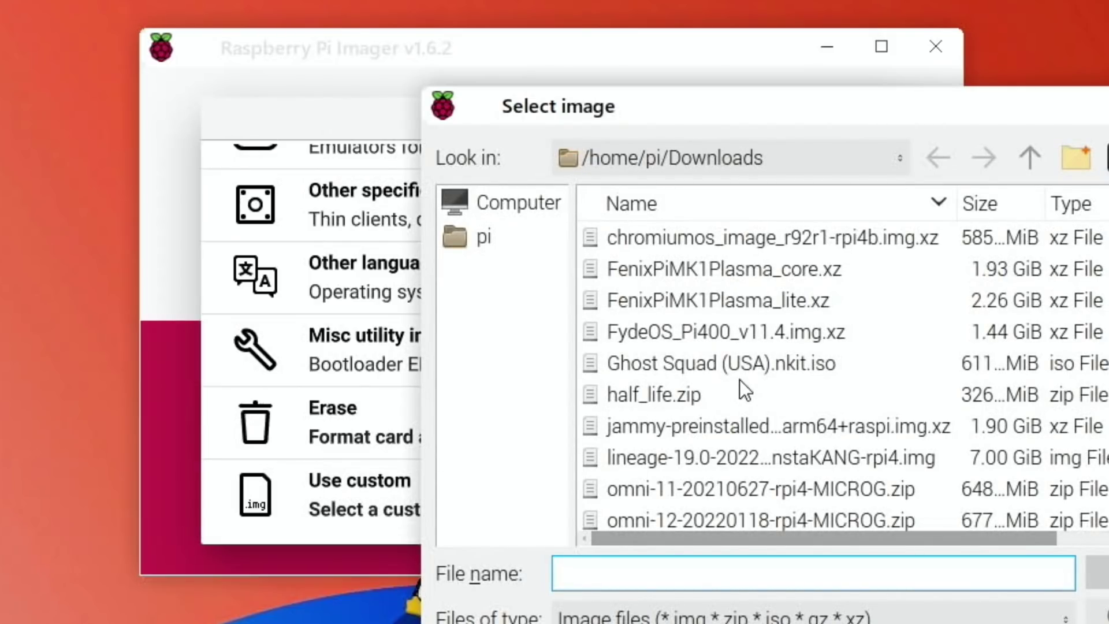
{"action": "scroll", "coordinate": [740, 381], "scroll_direction": "down", "scroll_amount": 3}
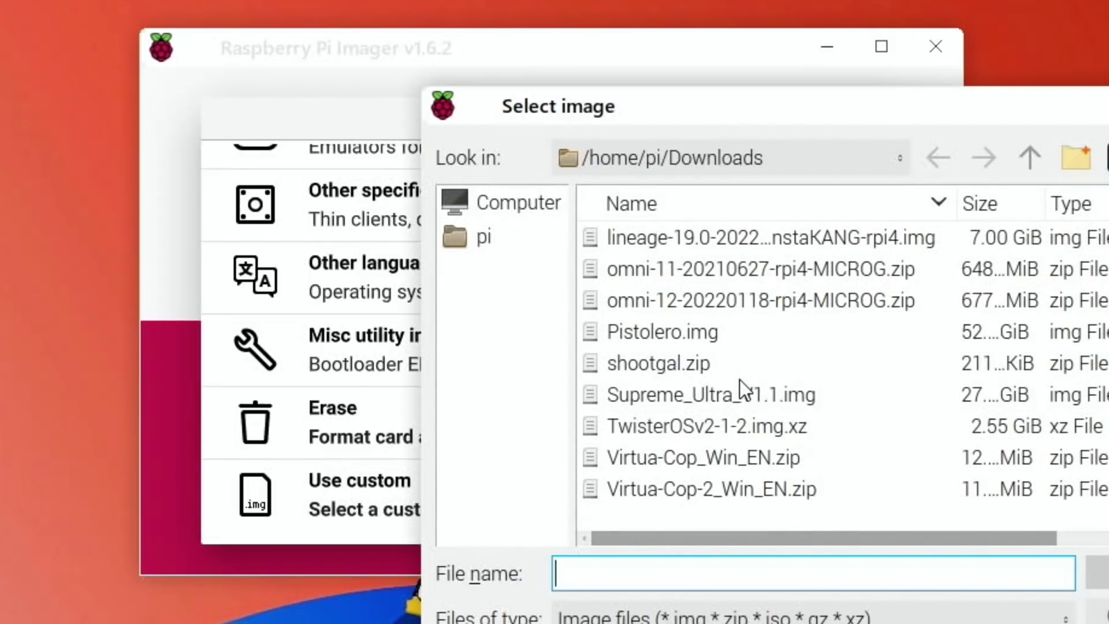
{"action": "scroll", "coordinate": [740, 379], "scroll_direction": "up", "scroll_amount": 3}
{"action": "scroll", "coordinate": [739, 380], "scroll_direction": "down", "scroll_amount": 3}
{"action": "scroll", "coordinate": [740, 390], "scroll_direction": "up", "scroll_amount": 3}
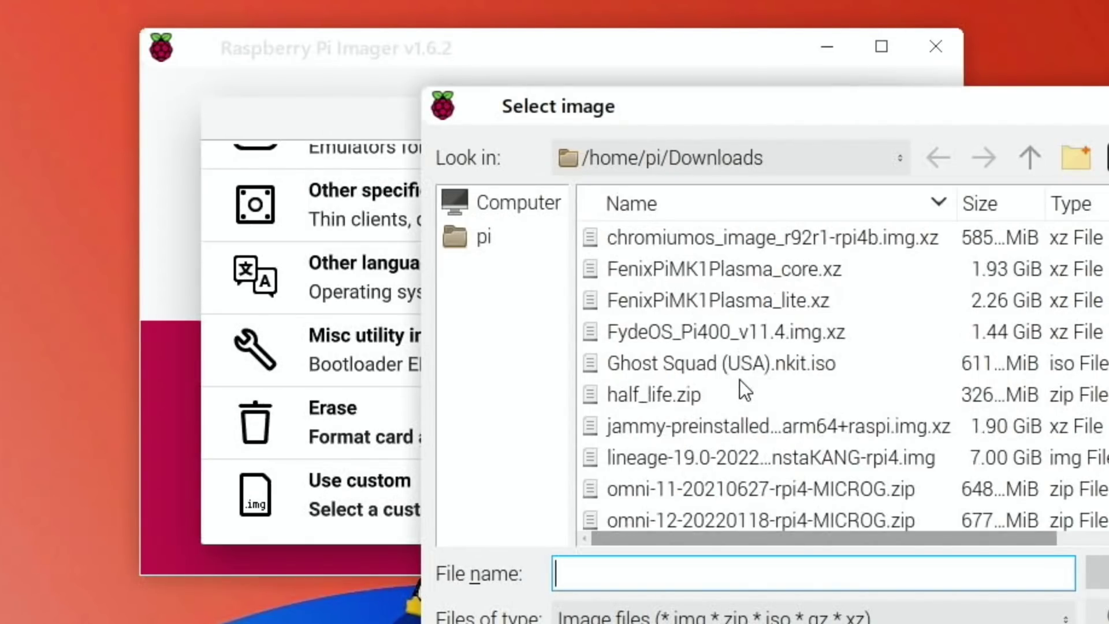
{"action": "left_click", "coordinate": [678, 242]}
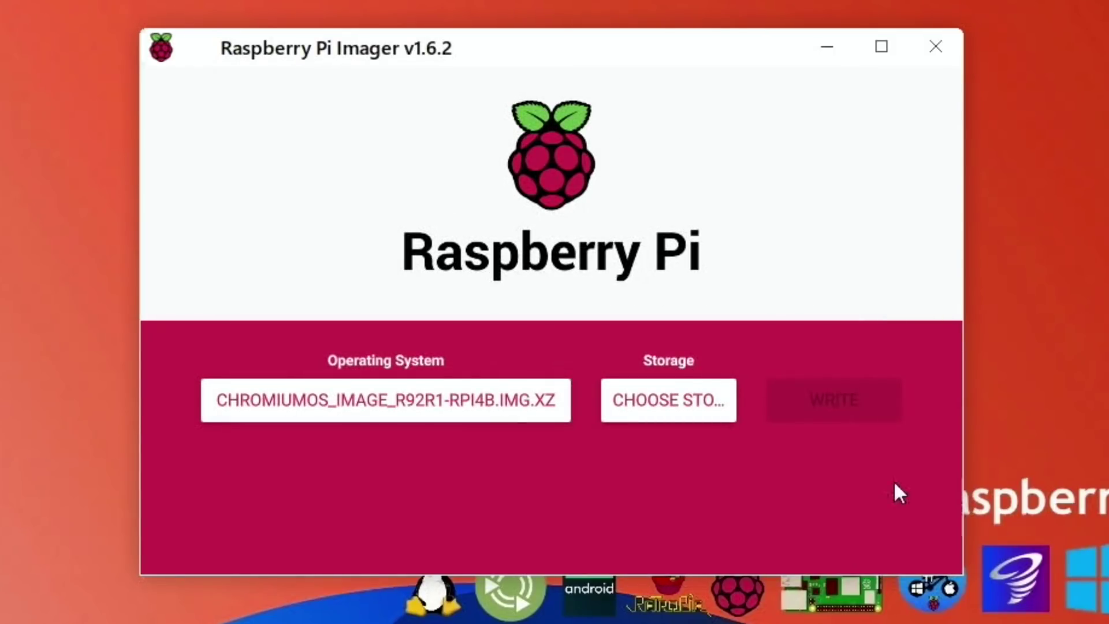
Step: Choose the internal SD card reader (BOOT_MNJRO, ROOT_MNJRO) as the storage
{"action": "left_click", "coordinate": [692, 407]}
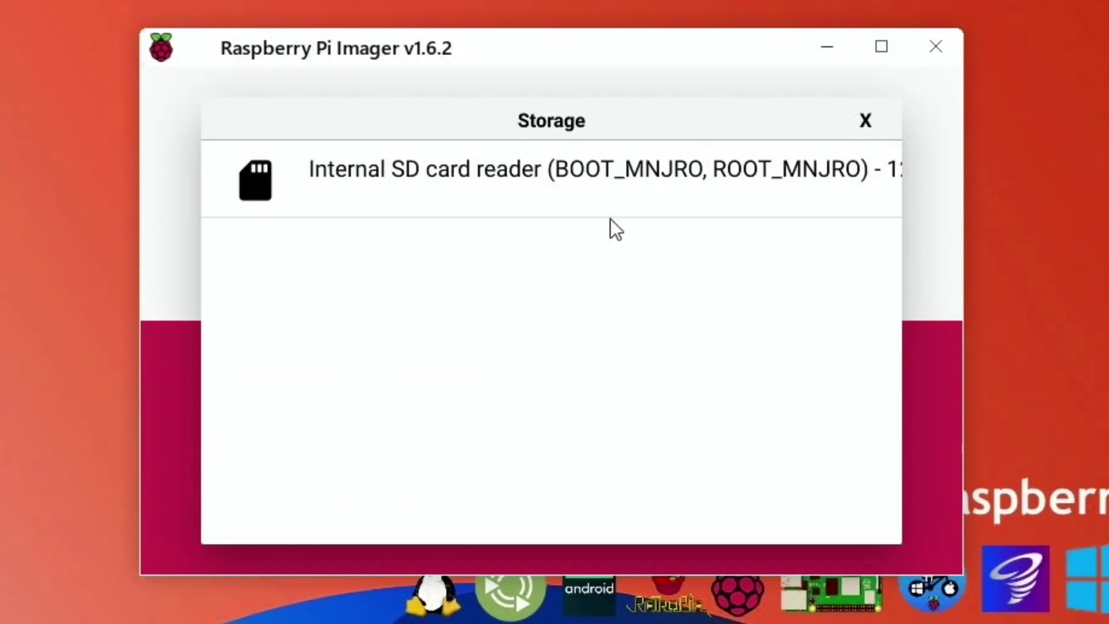
{"action": "left_click", "coordinate": [580, 205]}
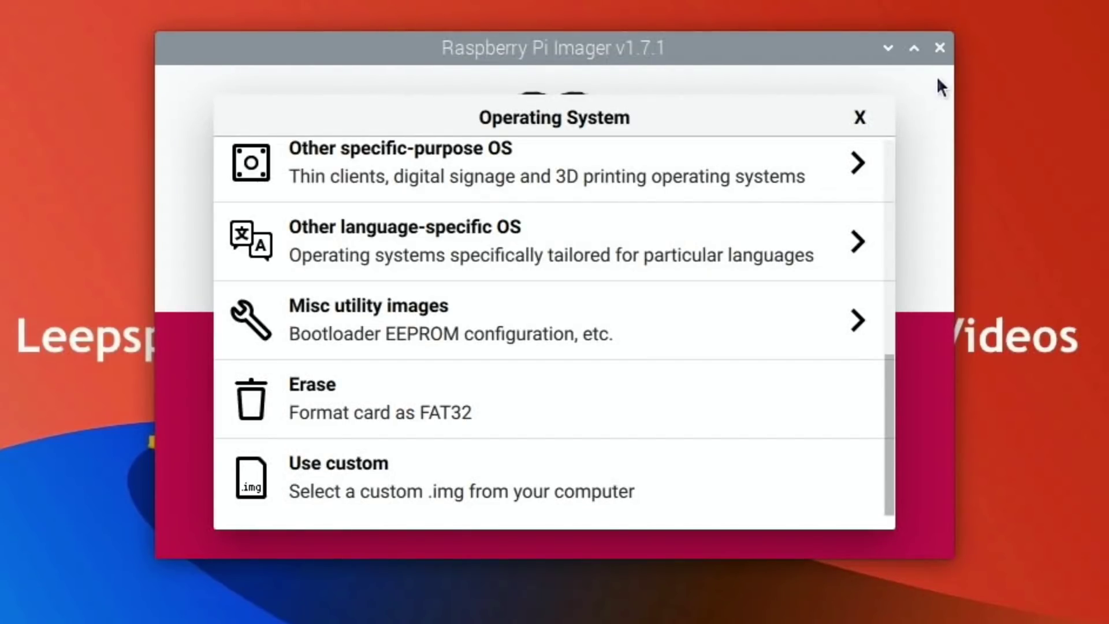
Step: Close Imager v1.7.1, switch to Chromium and search the web for "raspberry pi imager"
{"action": "left_click", "coordinate": [939, 48]}
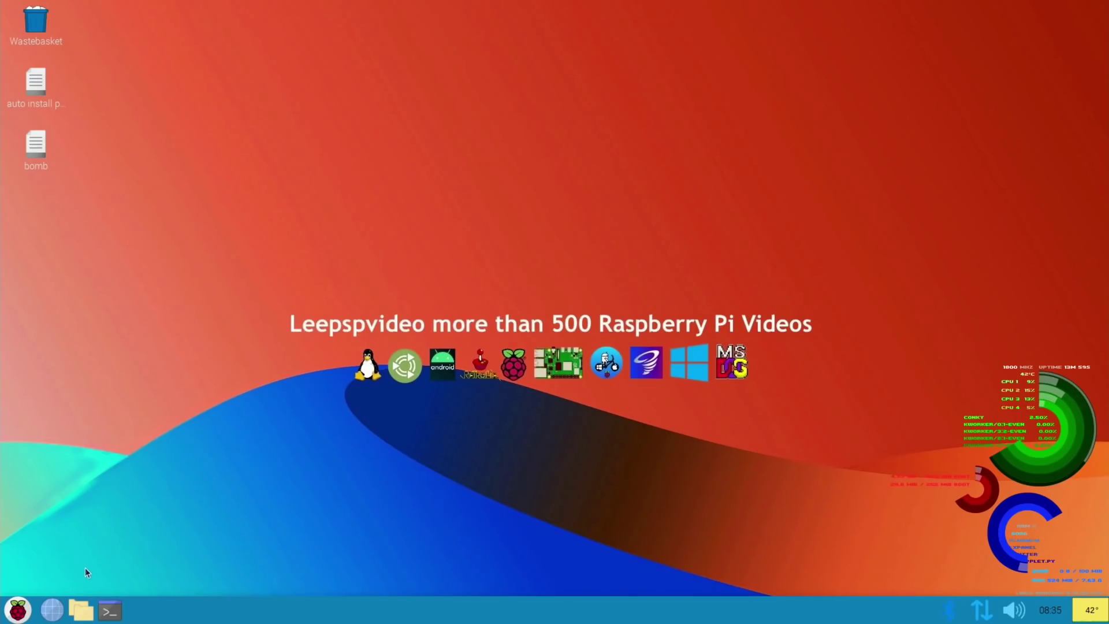
{"action": "left_click", "coordinate": [52, 610]}
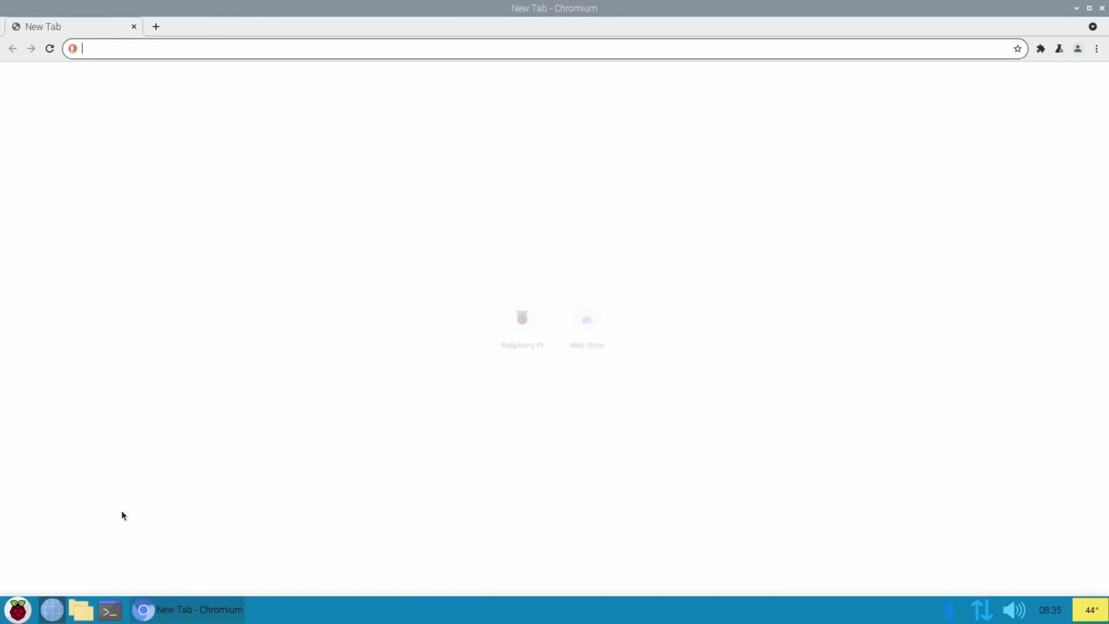
{"action": "type", "text": "raspberry pi"}
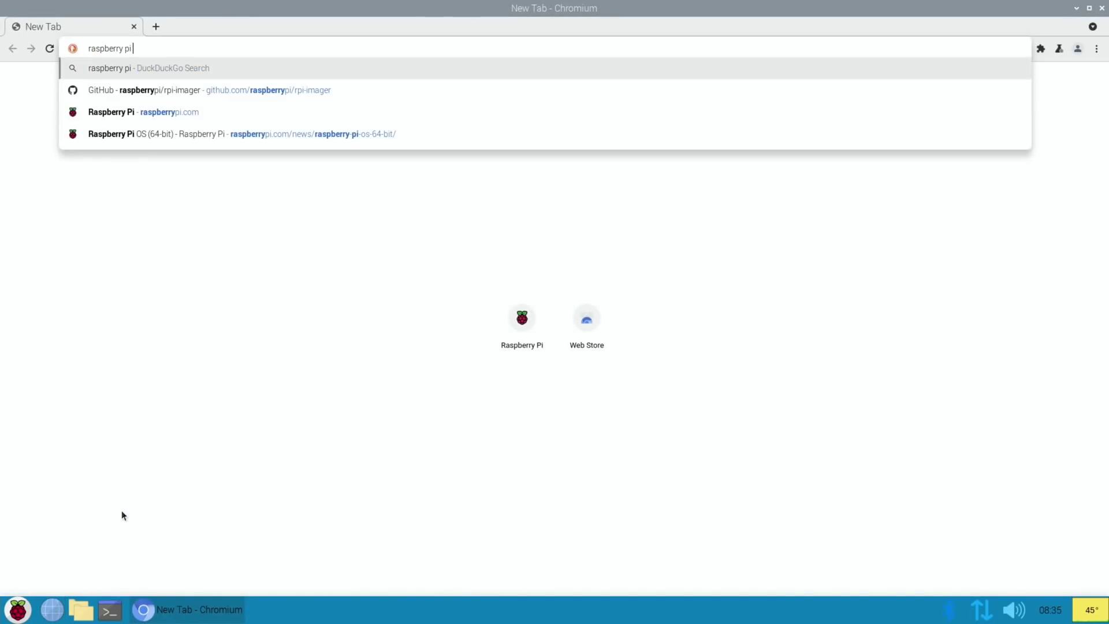
{"action": "type", "text": " imager"}
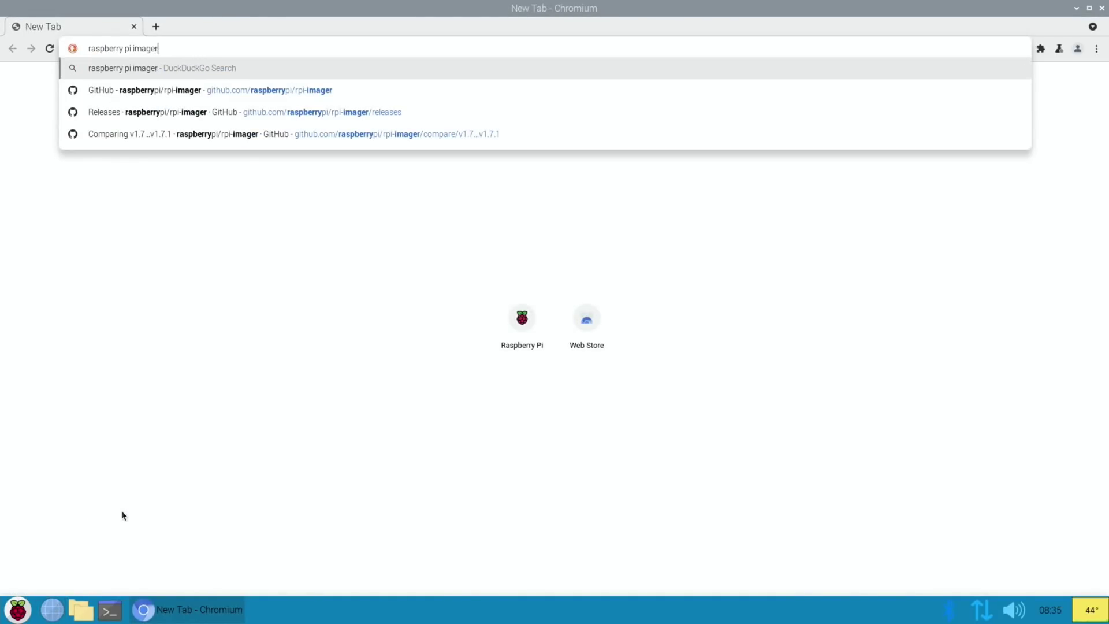
{"action": "key", "text": "Return"}
Step: Open the "Introducing Raspberry Pi Imager, our new imaging utility" article and follow its link to the downloads page
{"action": "left_click", "coordinate": [141, 330]}
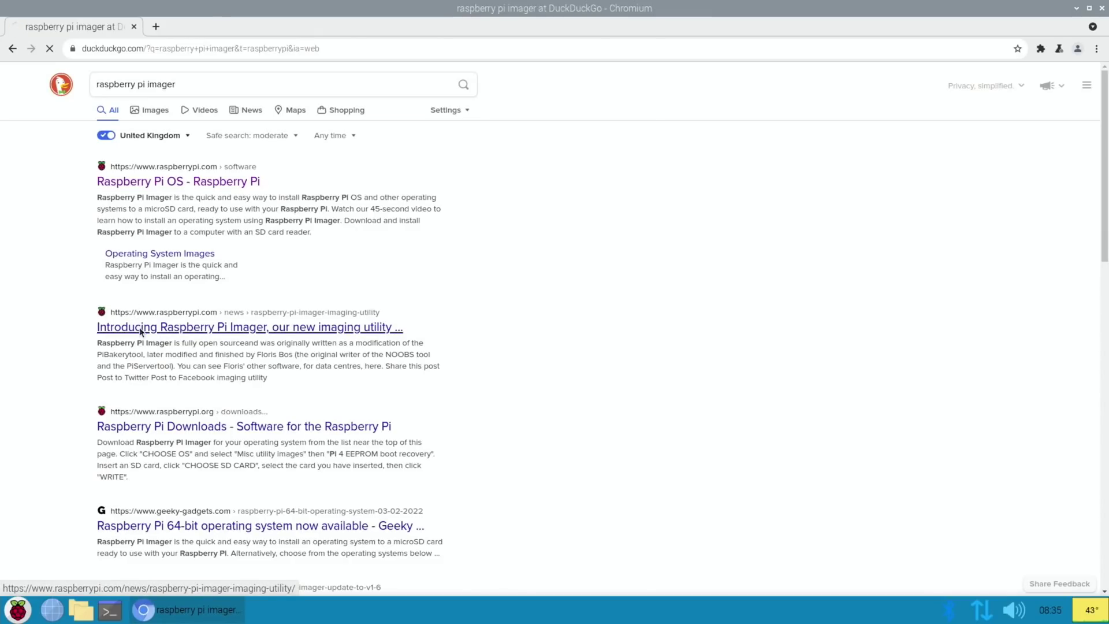
{"action": "scroll", "coordinate": [140, 331], "scroll_direction": "down", "scroll_amount": 5}
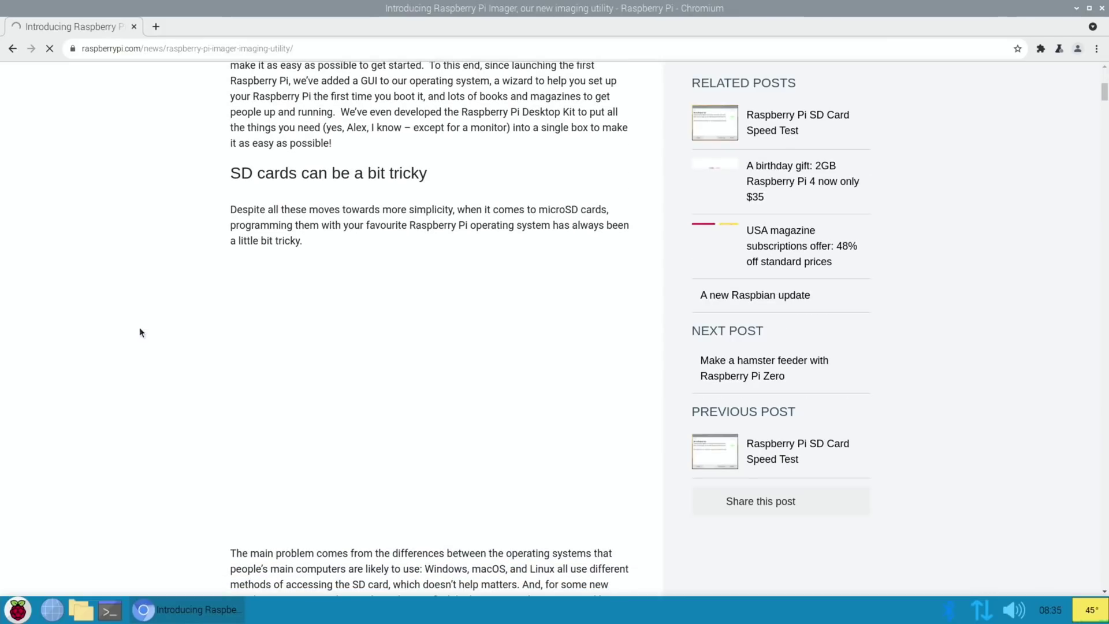
{"action": "scroll", "coordinate": [140, 327], "scroll_direction": "down", "scroll_amount": 10}
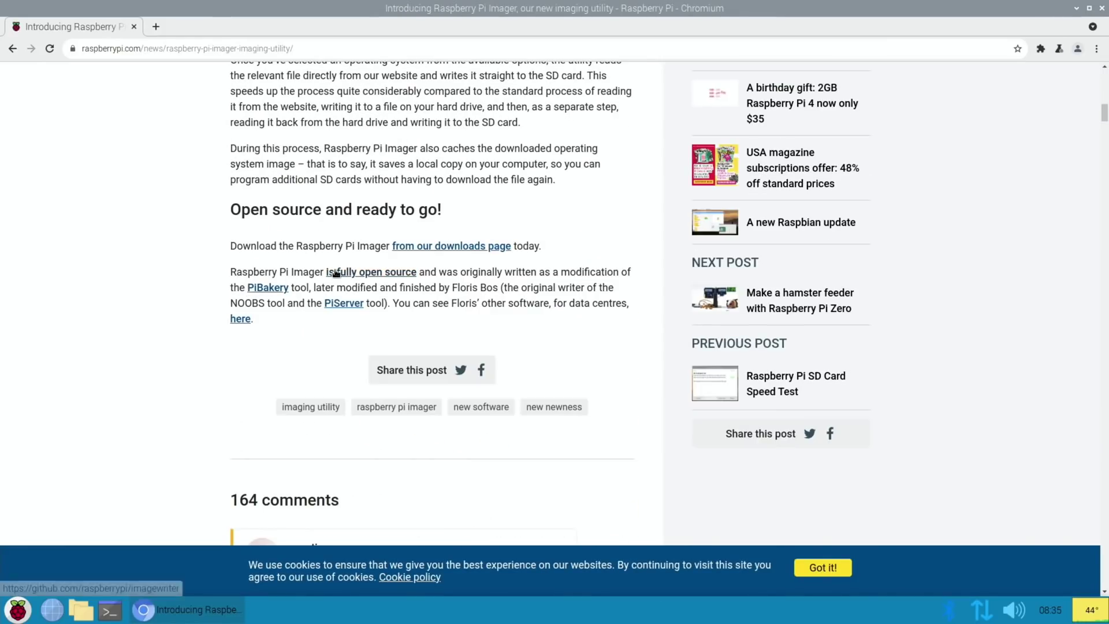
{"action": "left_click", "coordinate": [432, 249]}
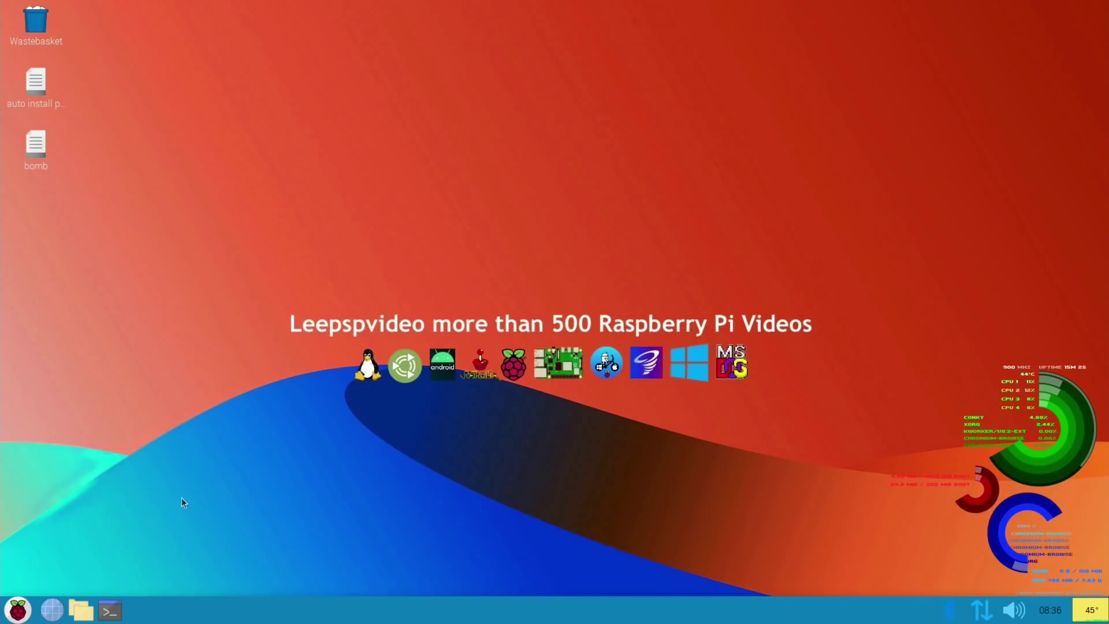
Step: Open Add / Remove Software and search the packages for "imager"
{"action": "left_click", "coordinate": [23, 600]}
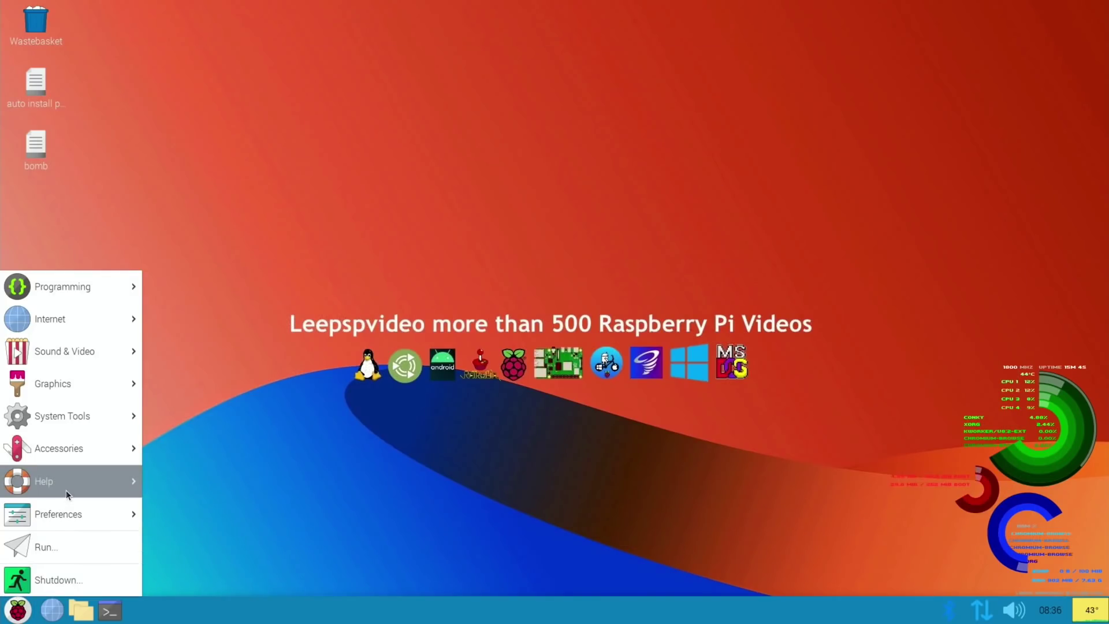
{"action": "mouse_move", "coordinate": [64, 515]}
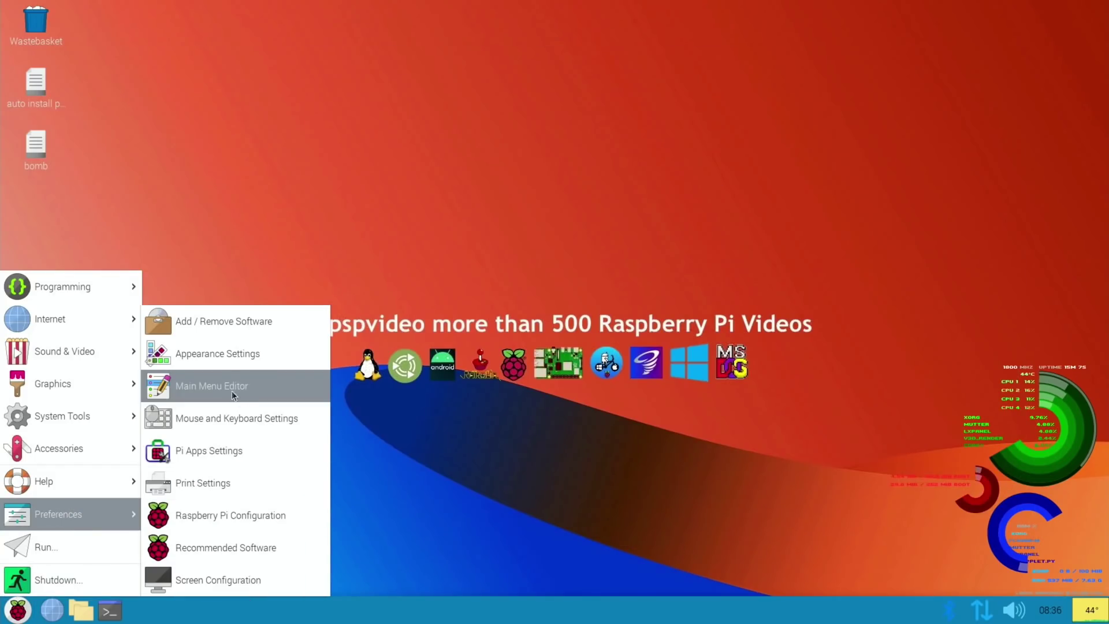
{"action": "left_click", "coordinate": [218, 327]}
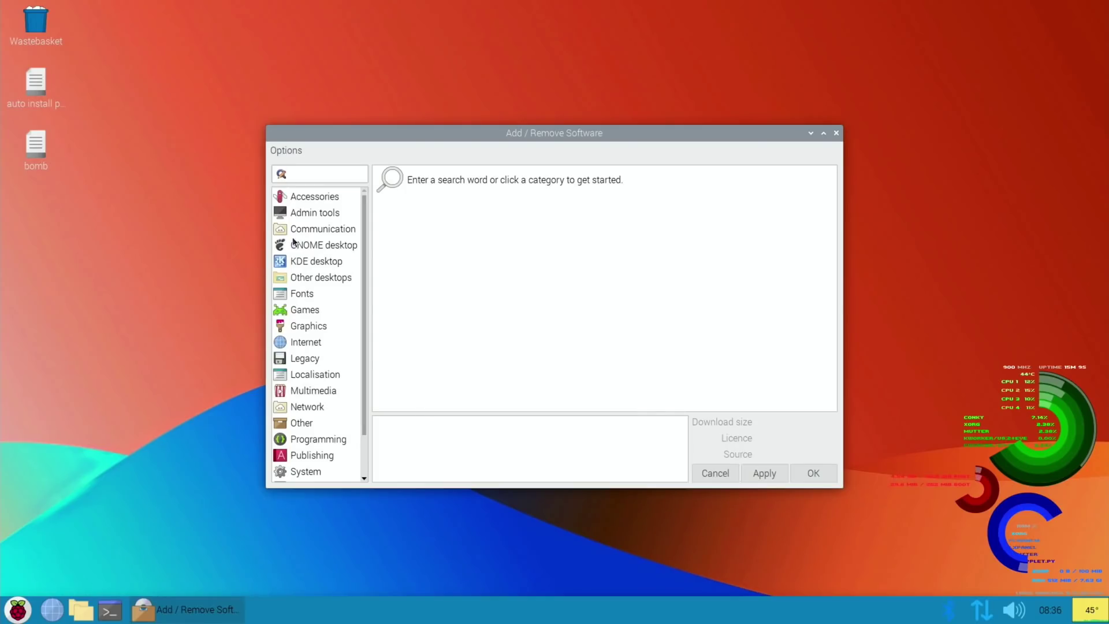
{"action": "type", "text": "imager"}
{"action": "key", "text": "Return"}
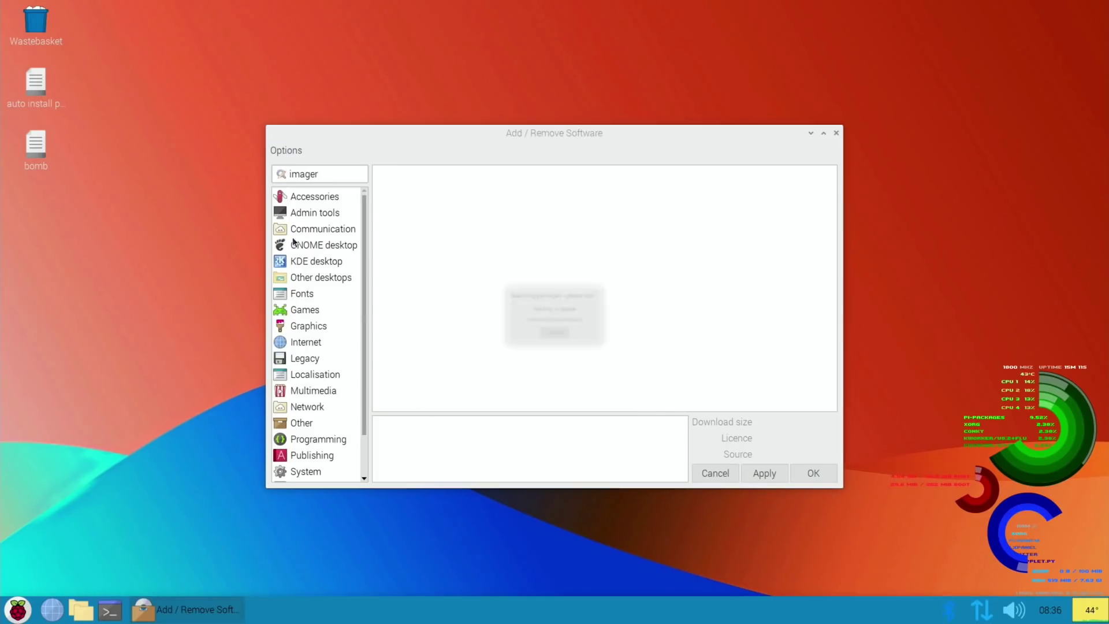
Step: Mark the Raspberry Pi imaging utility, rpi-imager-1.7.1 (64-bit), among the results and close Add / Remove Software
{"action": "scroll", "coordinate": [510, 219], "scroll_direction": "down", "scroll_amount": 5}
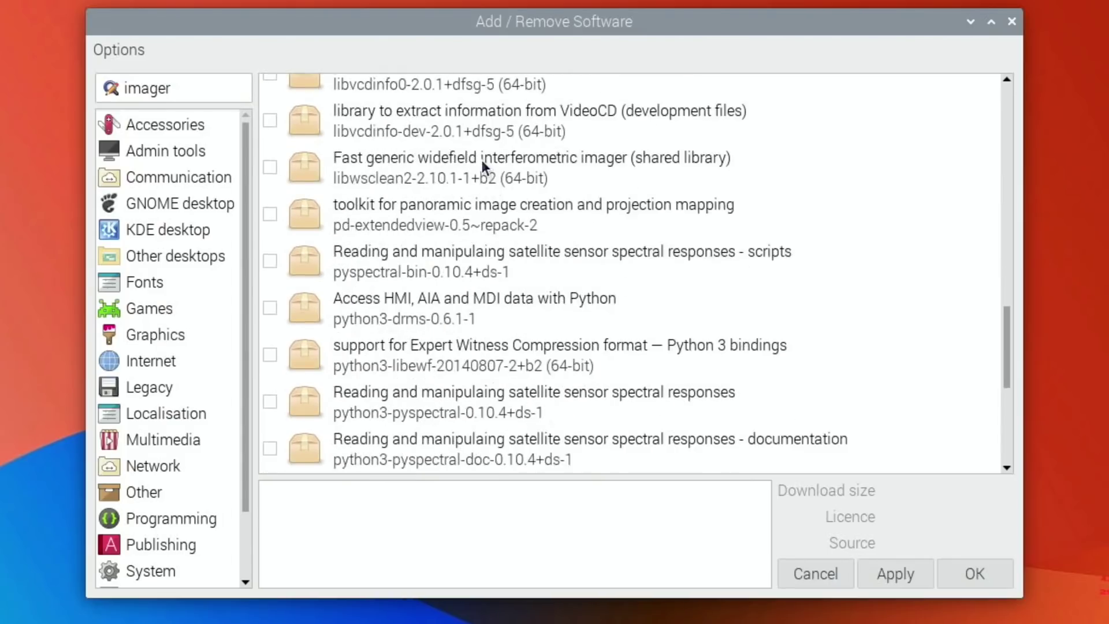
{"action": "scroll", "coordinate": [482, 160], "scroll_direction": "down", "scroll_amount": 5}
{"action": "left_click", "coordinate": [270, 215]}
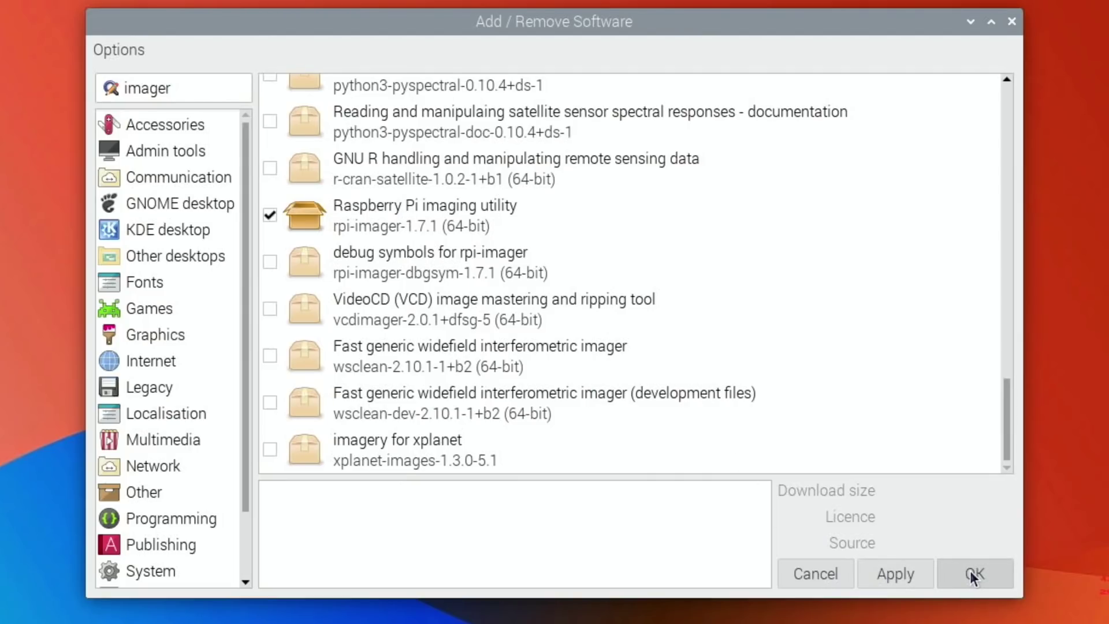
{"action": "left_click", "coordinate": [1012, 22]}
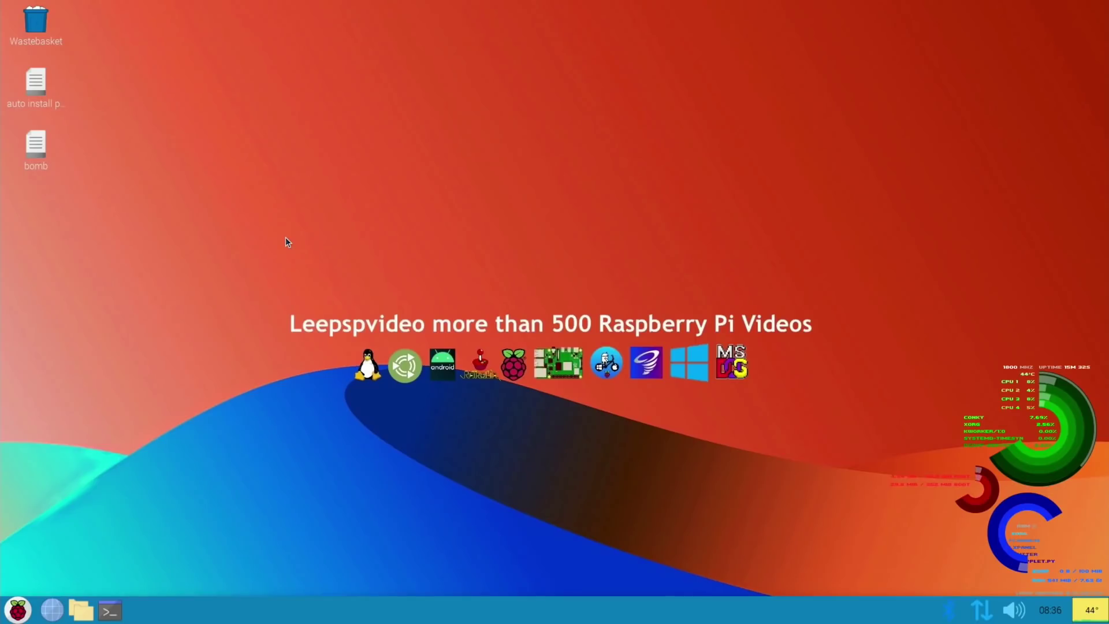